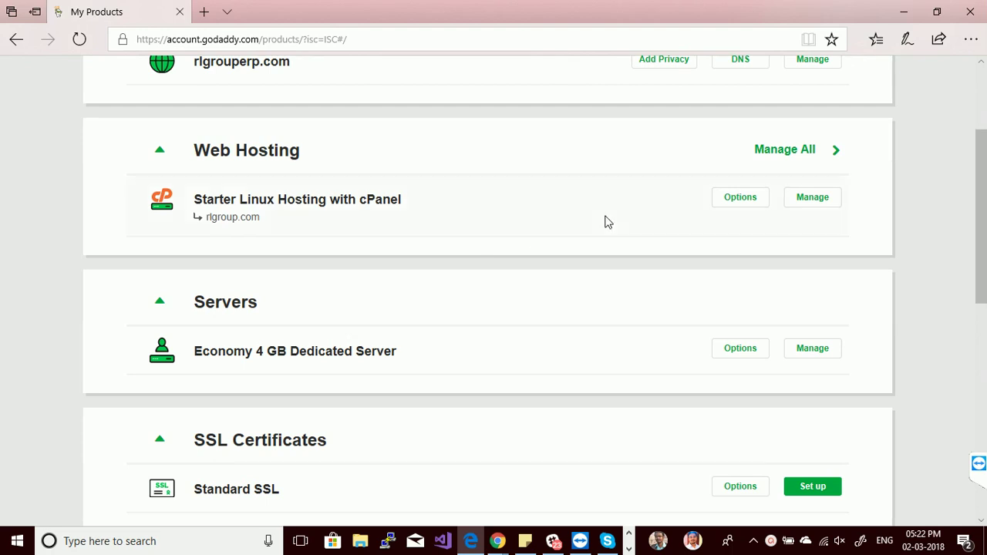
Check the dedicated server's plan details, then open management for the Economy 4 GB Dedicated Server.
mouse_move(981, 213)
mouse_down()
mouse_move(981, 151)
mouse_move(984, 319)
mouse_move(984, 200)
mouse_up()
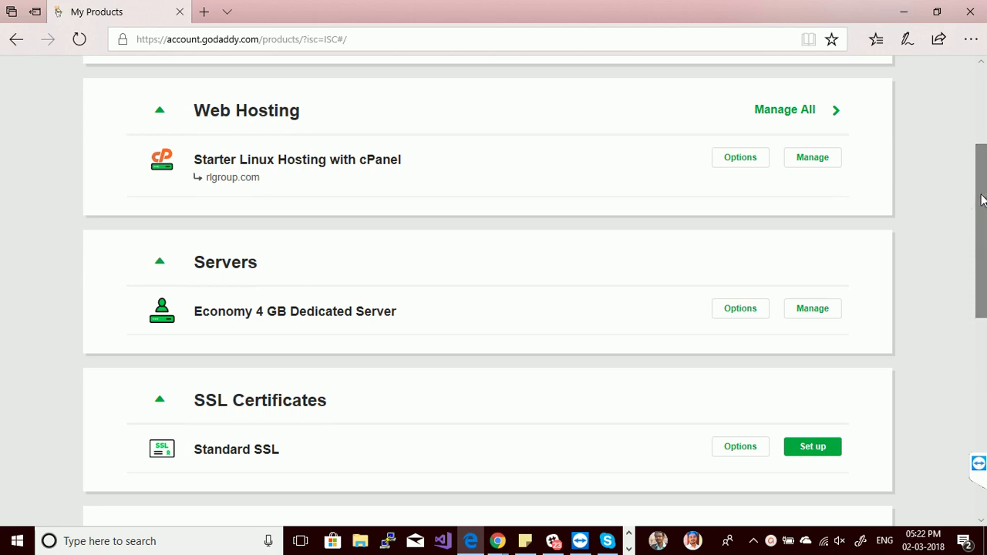
click(722, 316)
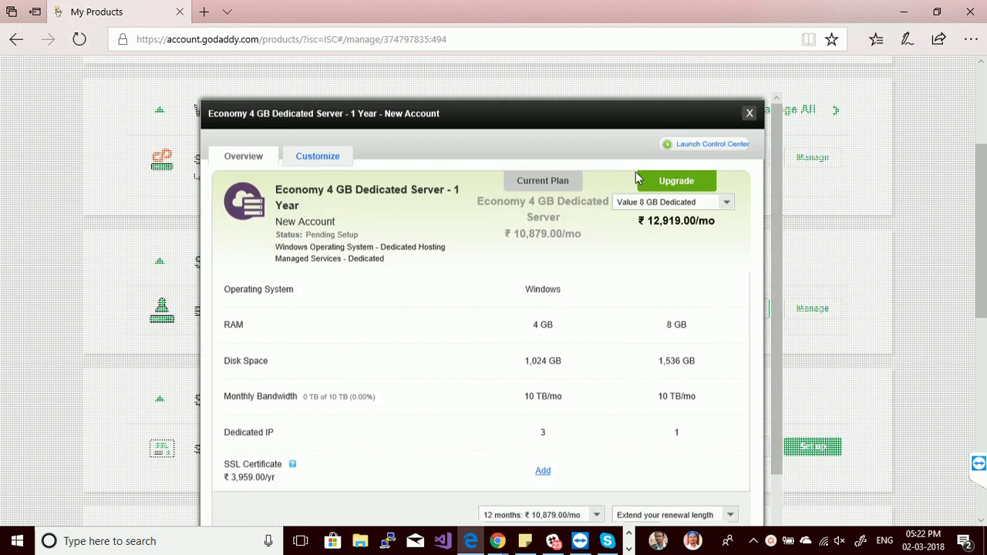
click(750, 113)
click(822, 317)
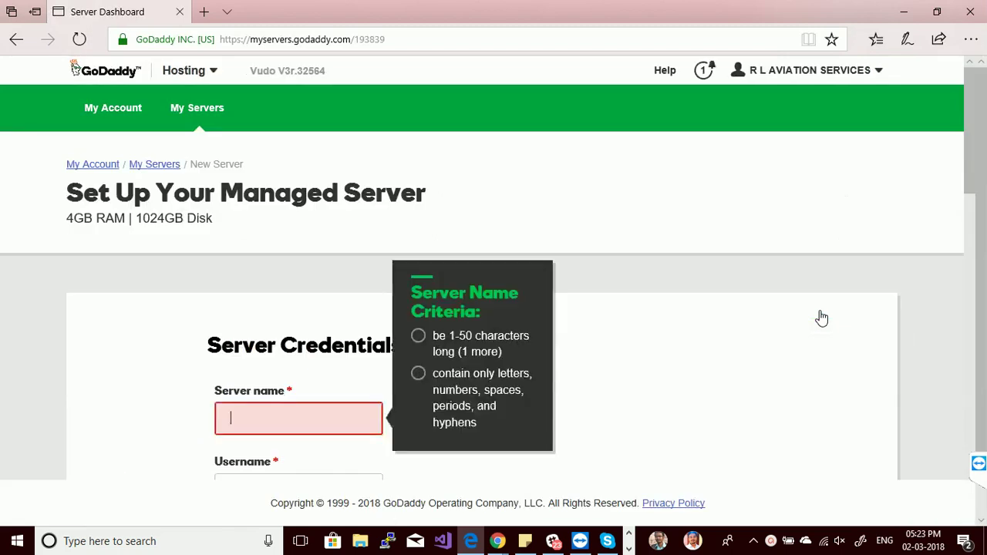
Enter 'RLaviationservices' as the server name.
mouse_move(972, 122)
mouse_down()
mouse_move(971, 133)
mouse_move(972, 112)
mouse_up()
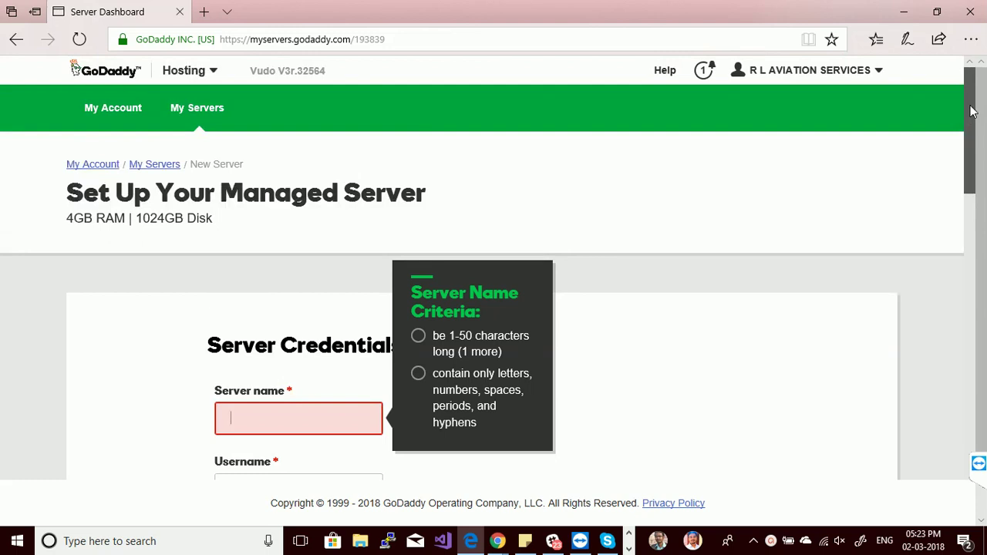
drag(972, 111, 973, 182)
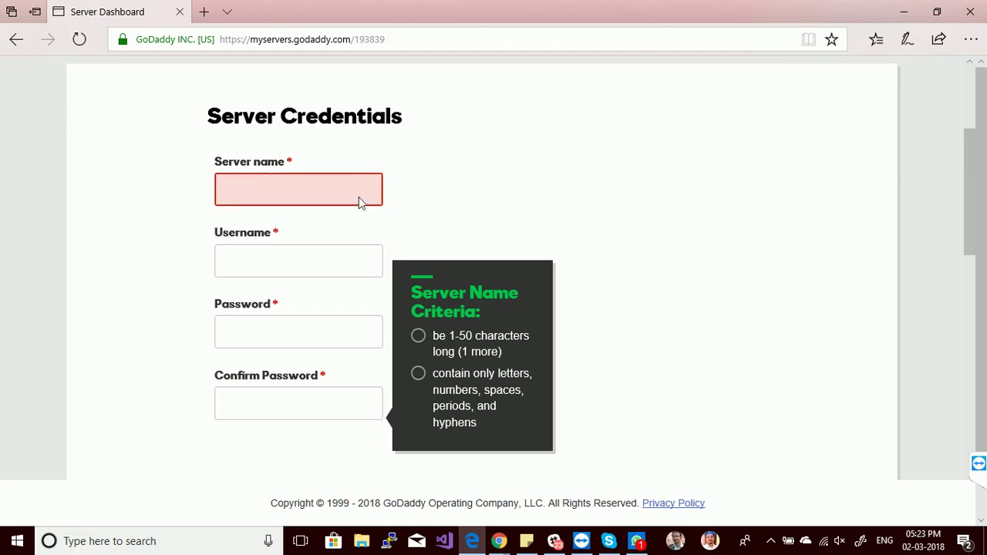
text(RL)
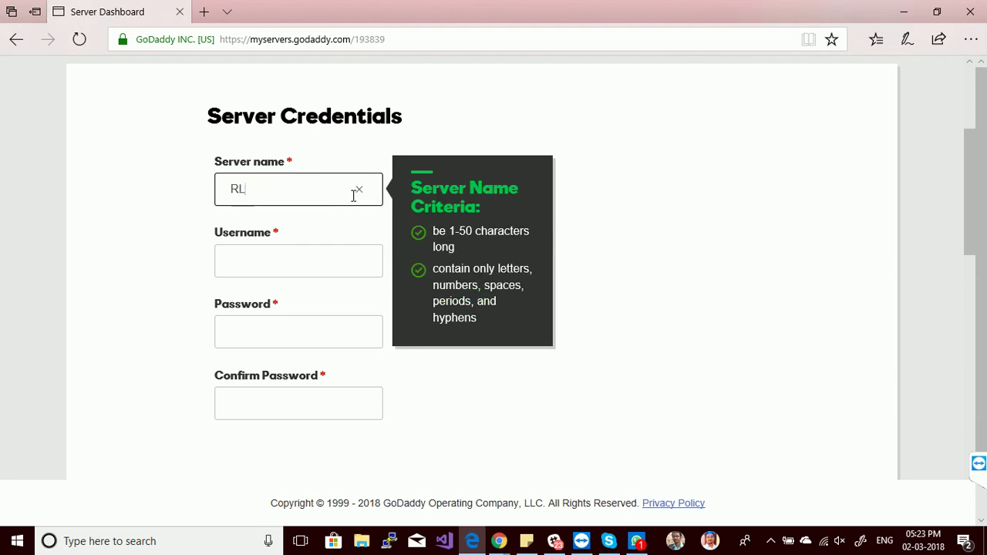
click(357, 189)
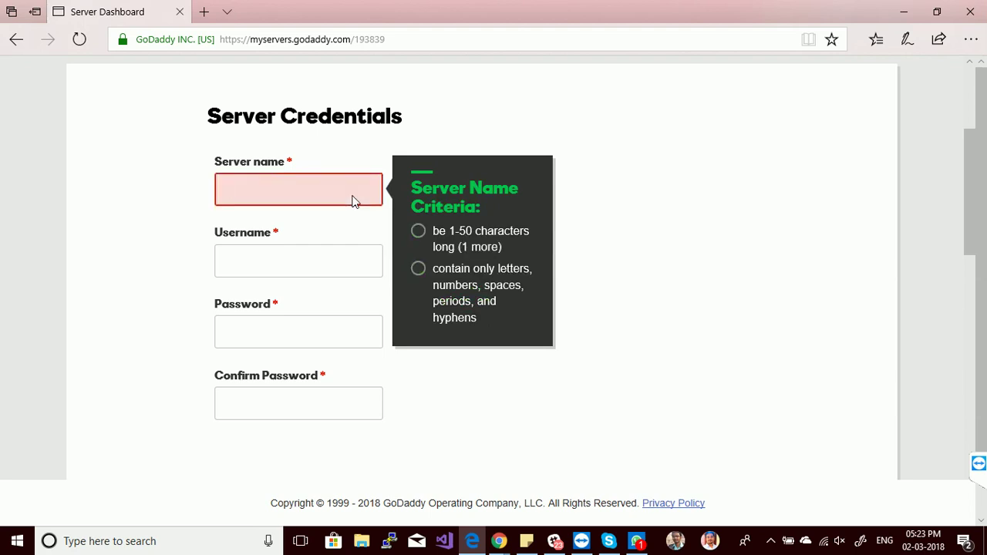
text(RL)
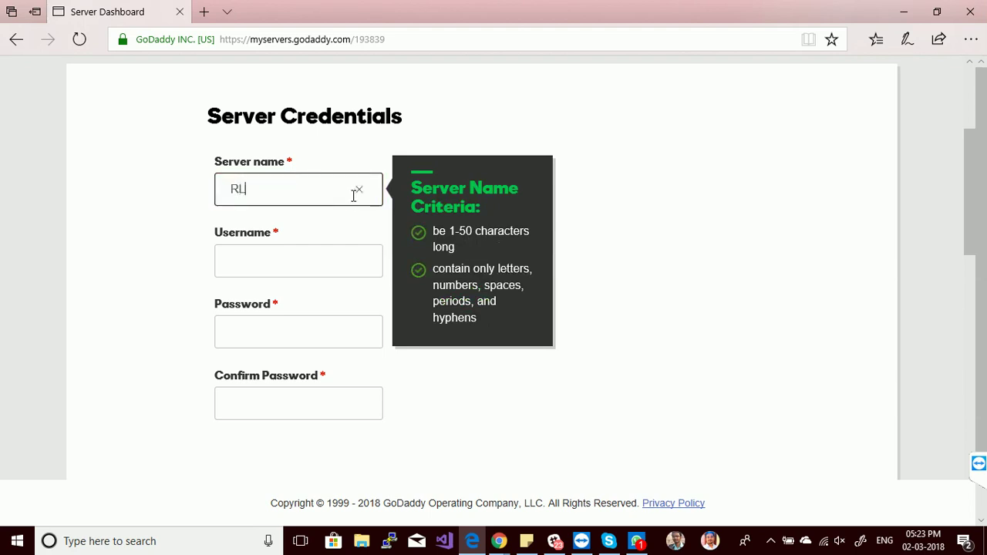
text(aviationservices)
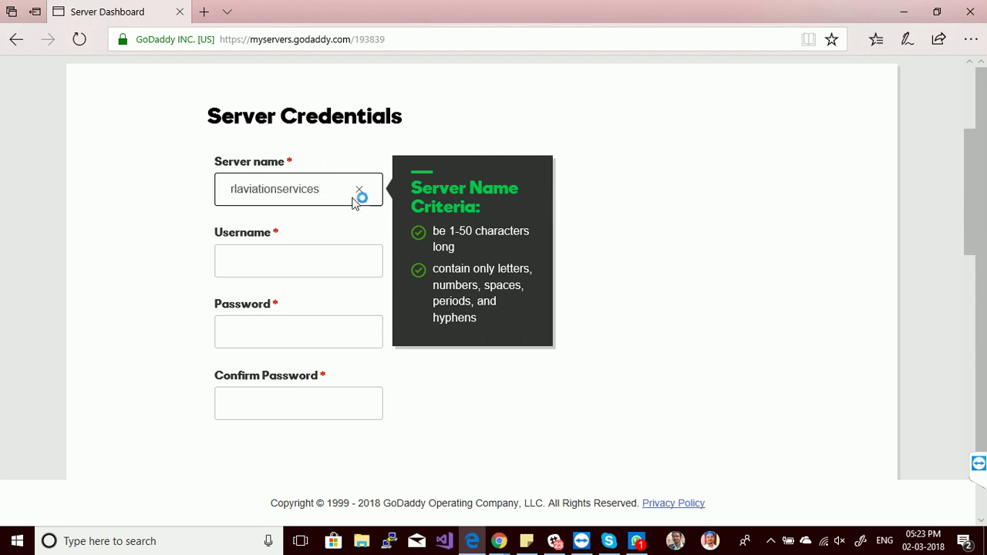
click(351, 258)
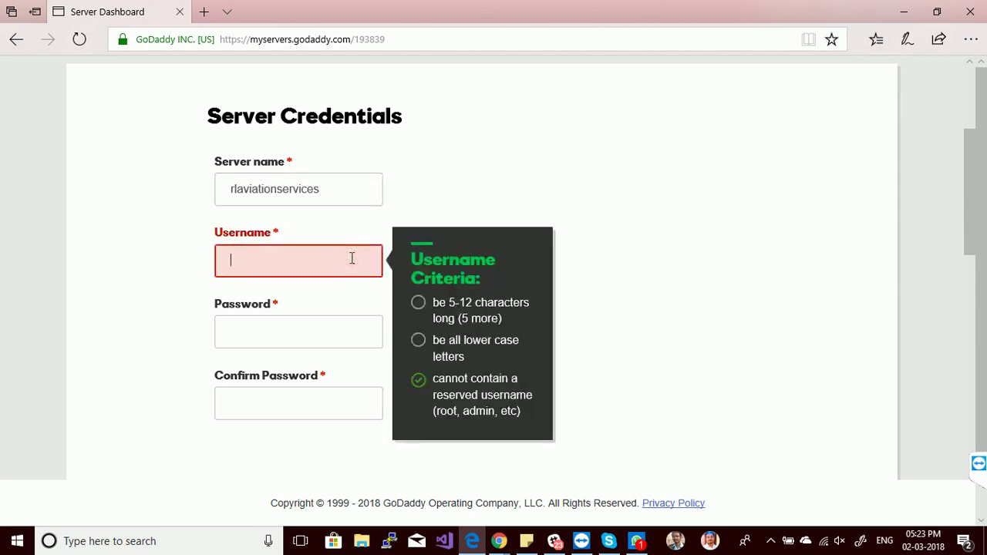
Set the username to rlservices, then enter and confirm the account password.
drag(969, 159, 972, 185)
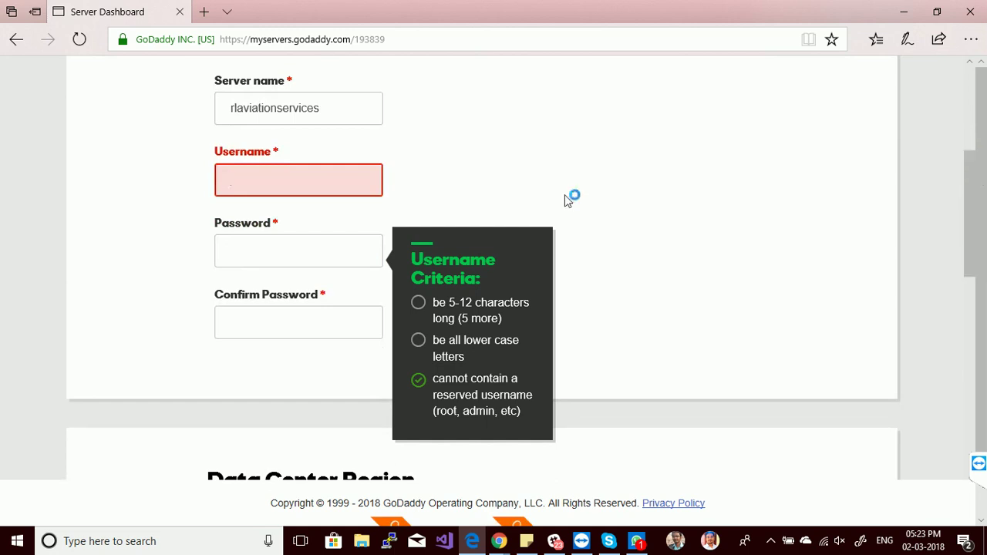
click(295, 179)
text(rls)
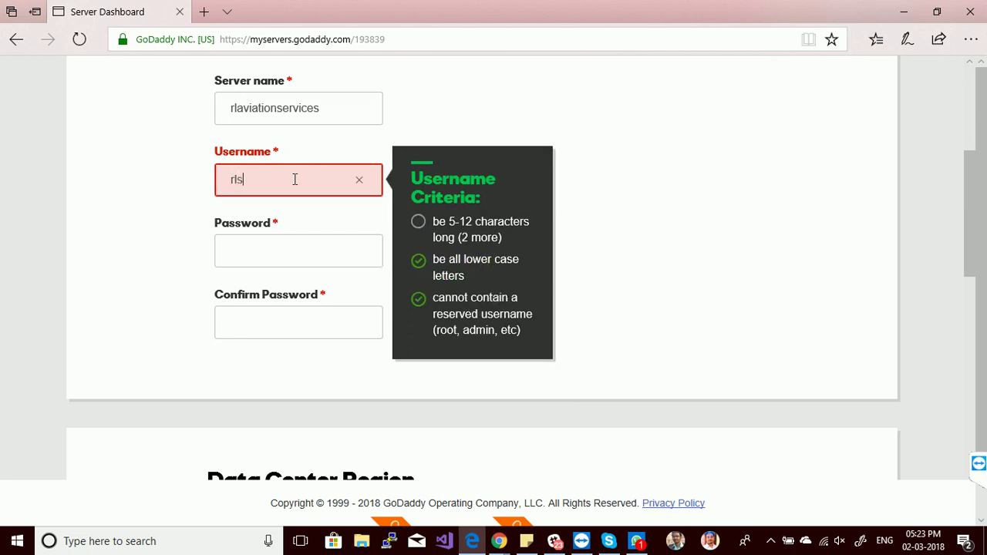
text(ervices)
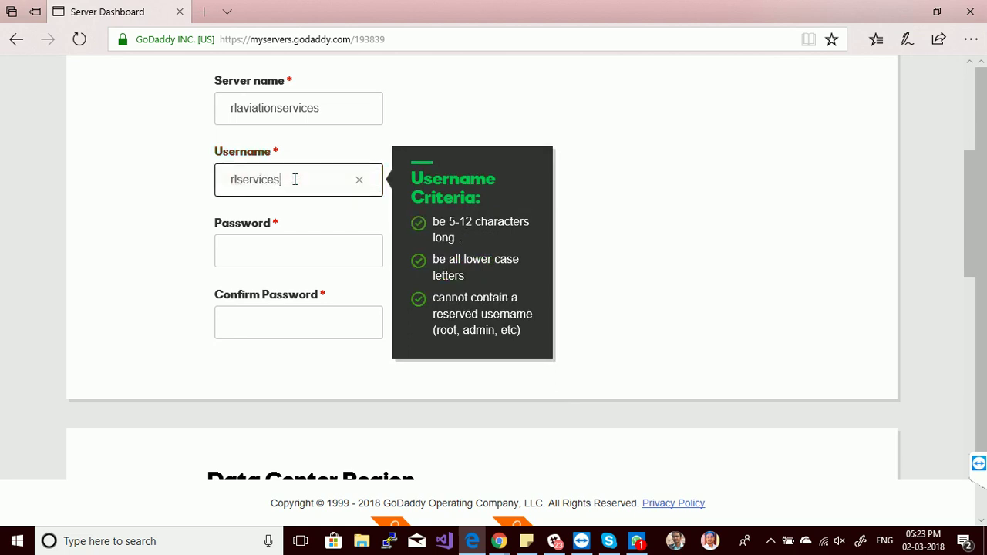
click(299, 261)
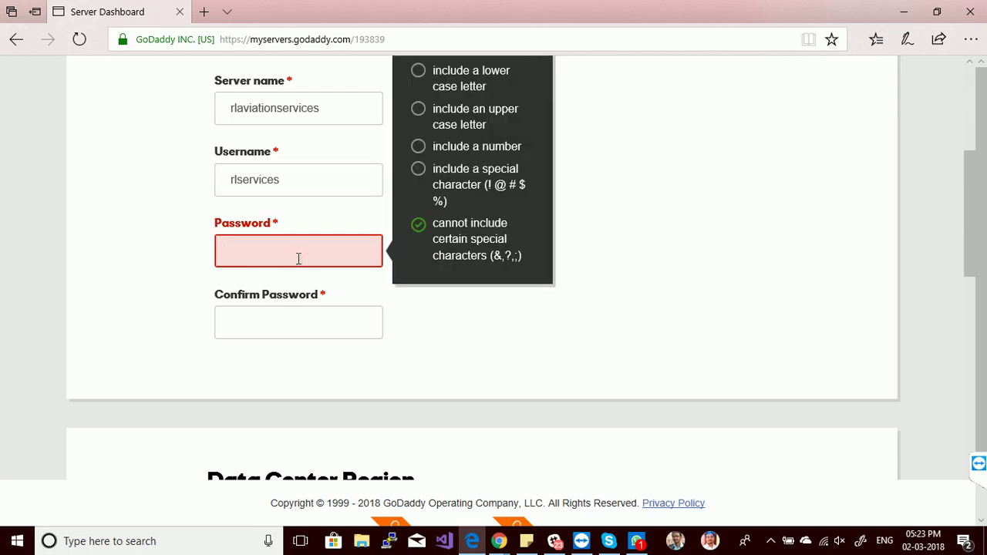
text(P@sswo)
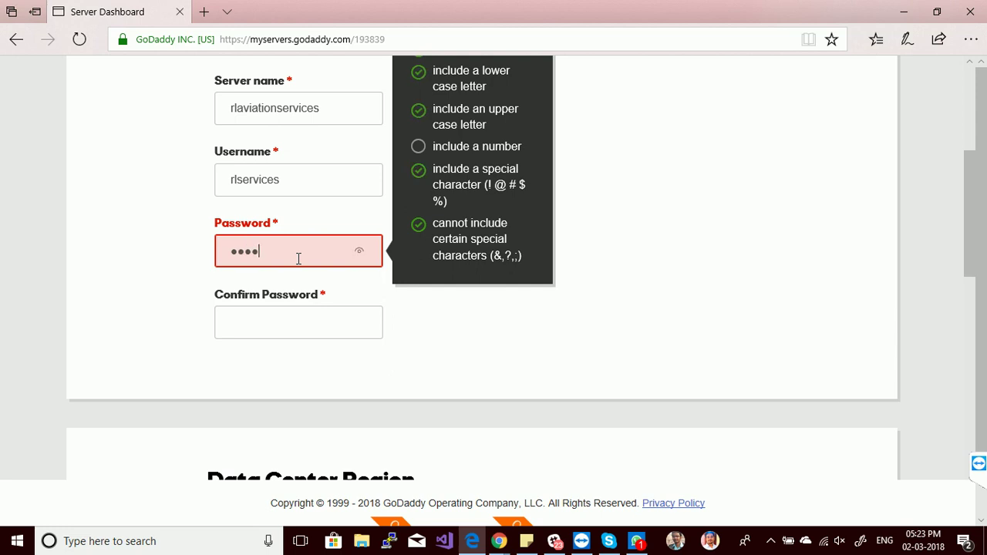
text(rd1234)
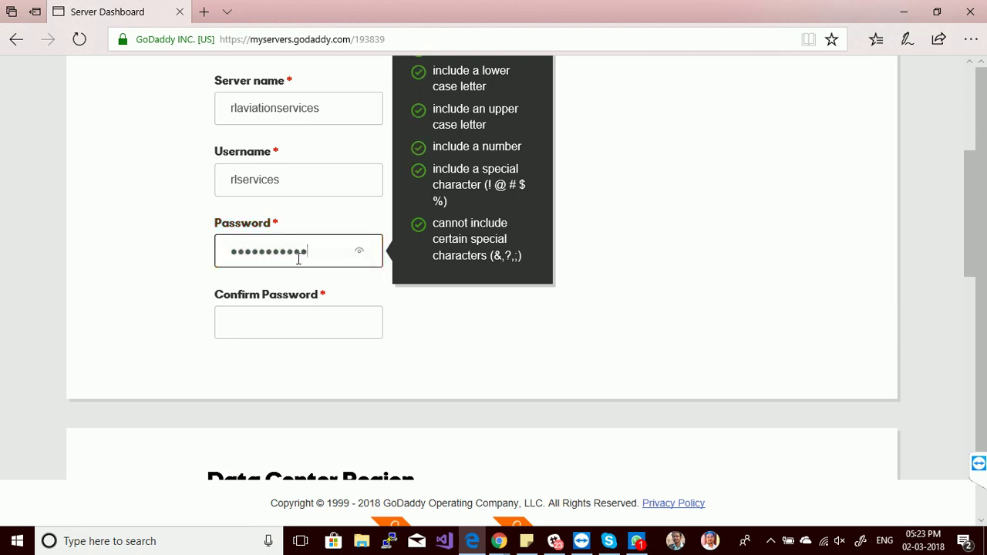
text(56)
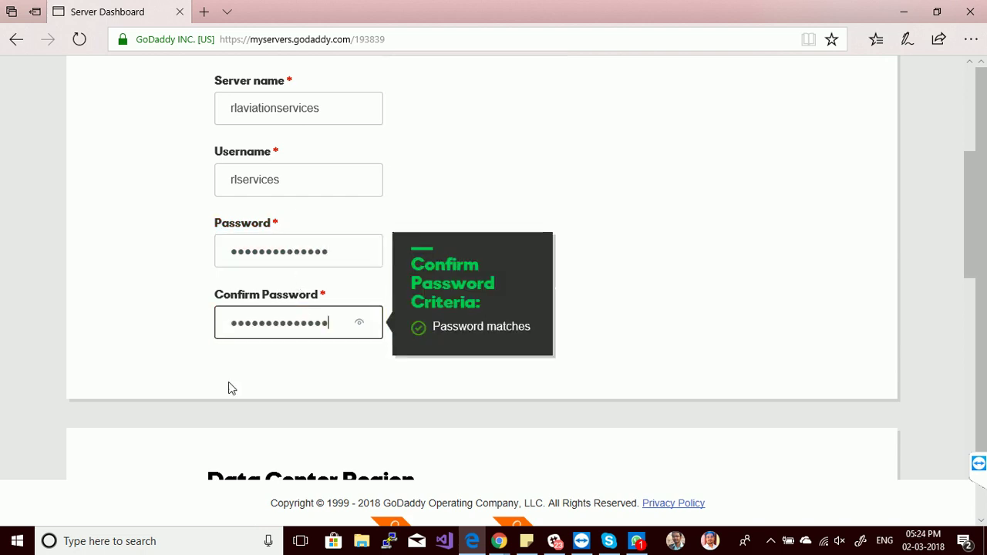
click(228, 388)
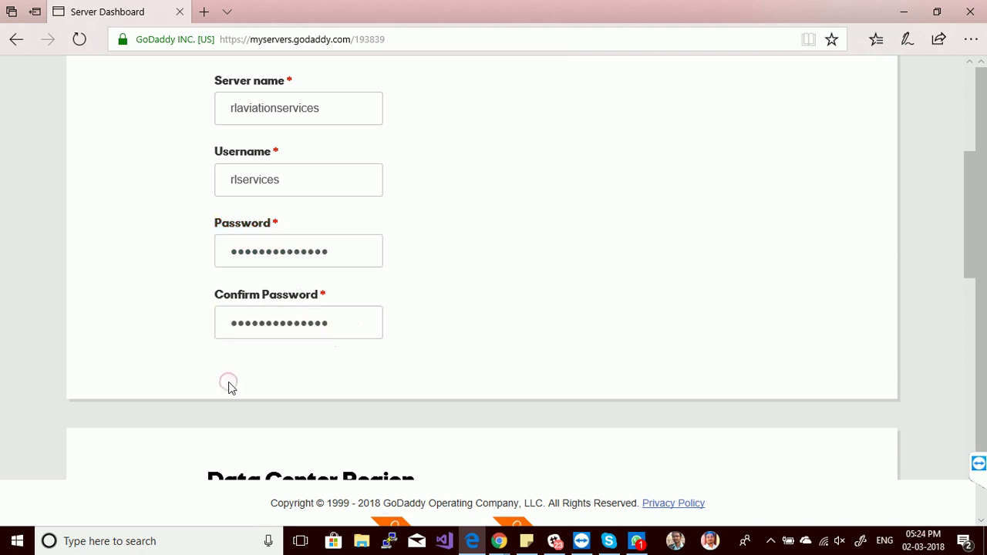
Choose Windows 2012 r2 + Plesk as the operating system and create the server.
drag(969, 194, 970, 275)
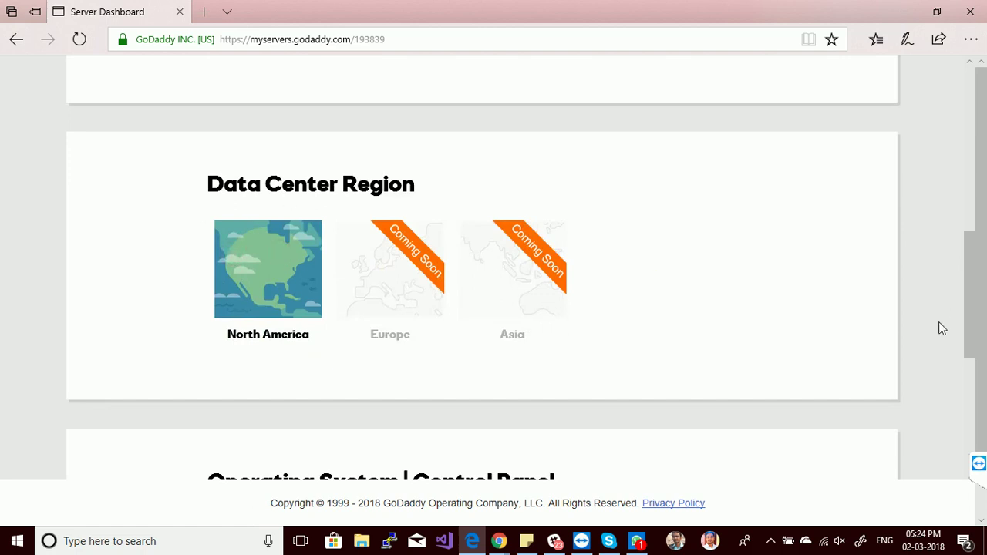
drag(969, 260, 973, 417)
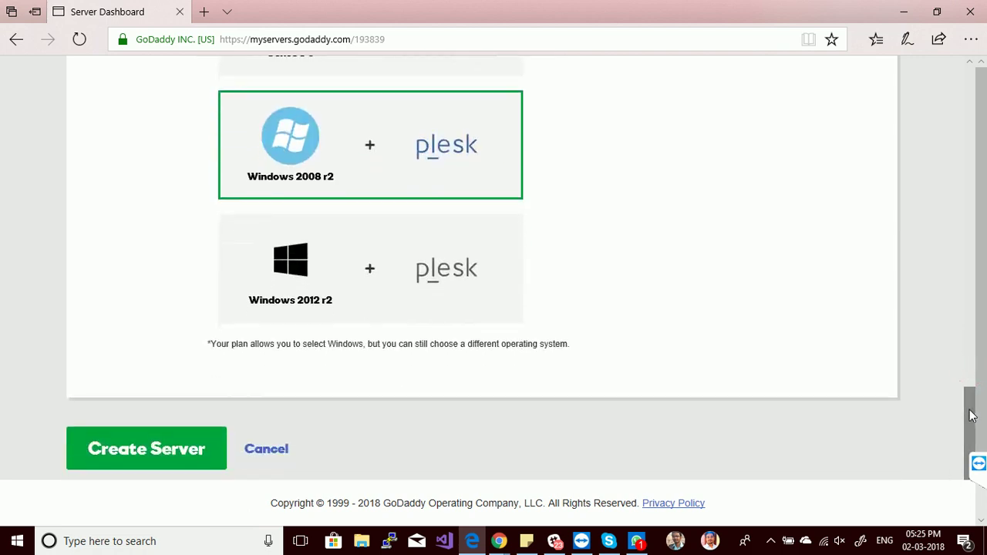
click(358, 274)
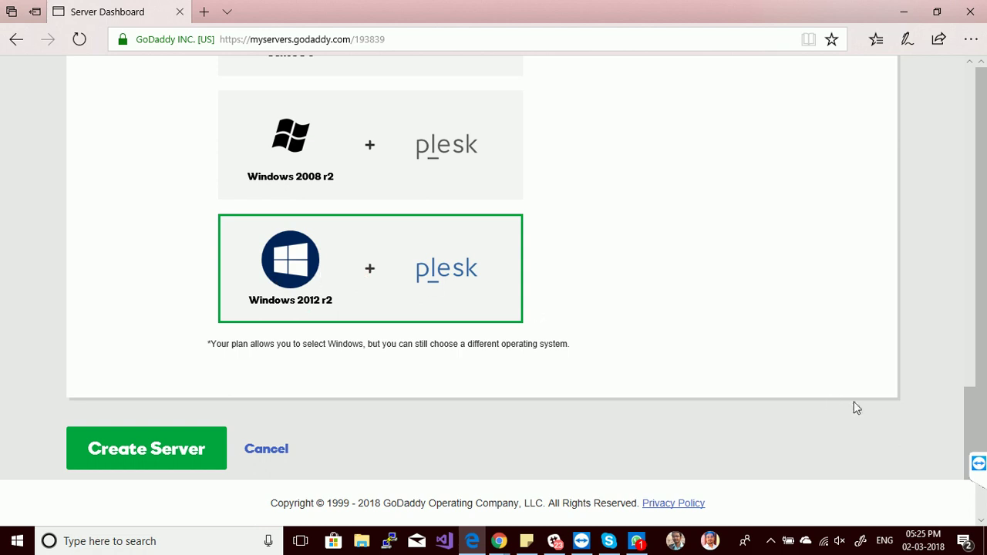
drag(964, 414, 971, 426)
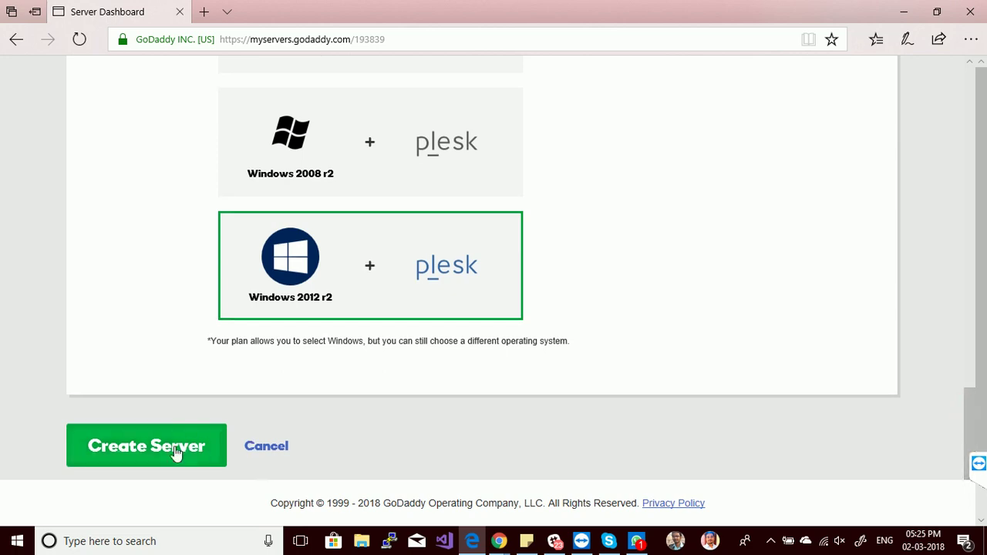
click(176, 453)
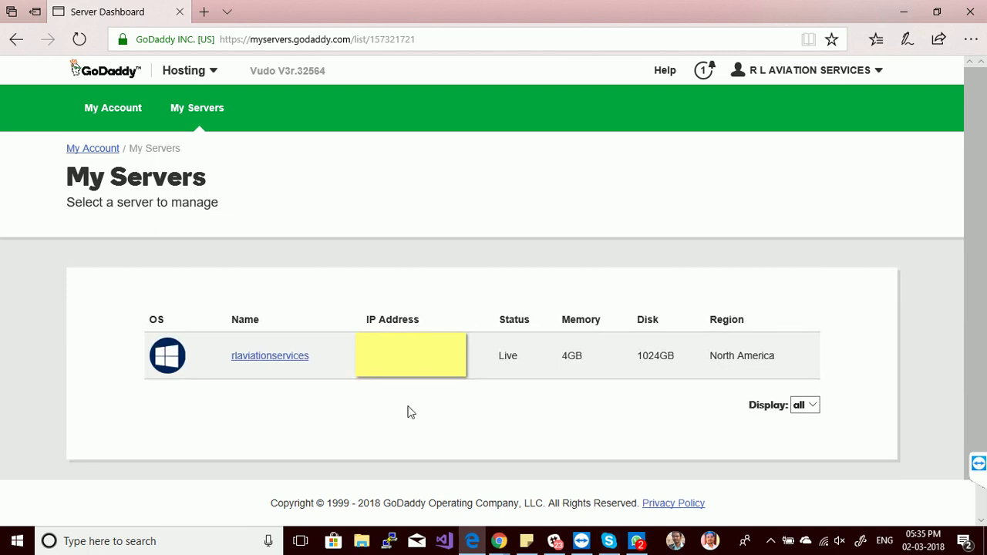
Confirm rlaviationservices shows Live in My Servers and open its management page.
drag(313, 360, 235, 368)
click(361, 377)
click(781, 374)
Open the rlaviationservices server dashboard and look over its hostname.
click(269, 359)
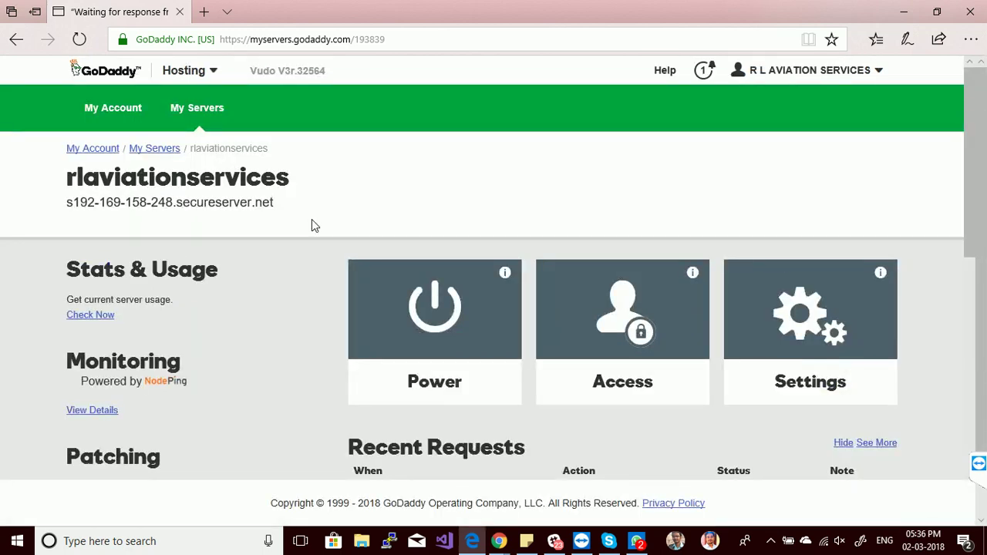
drag(277, 202, 66, 221)
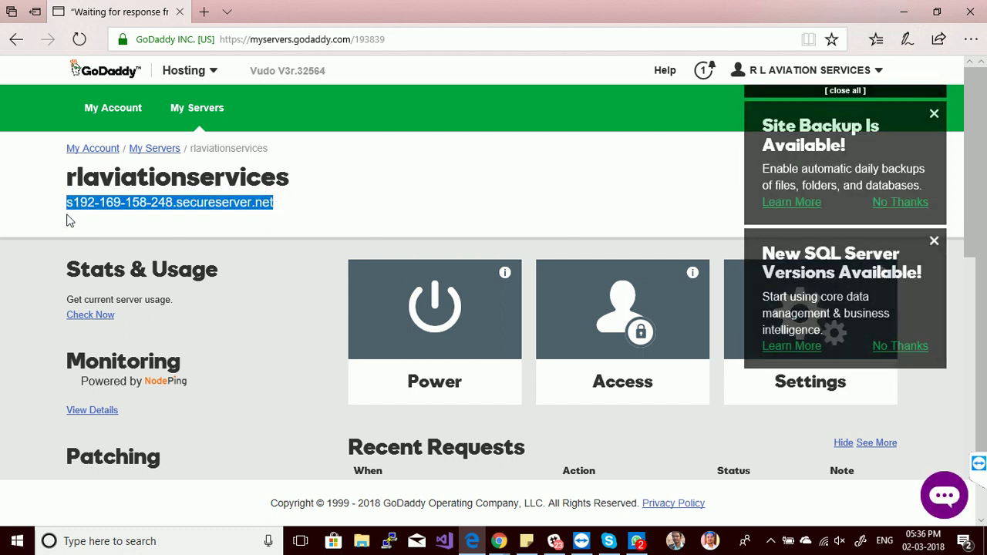
click(66, 221)
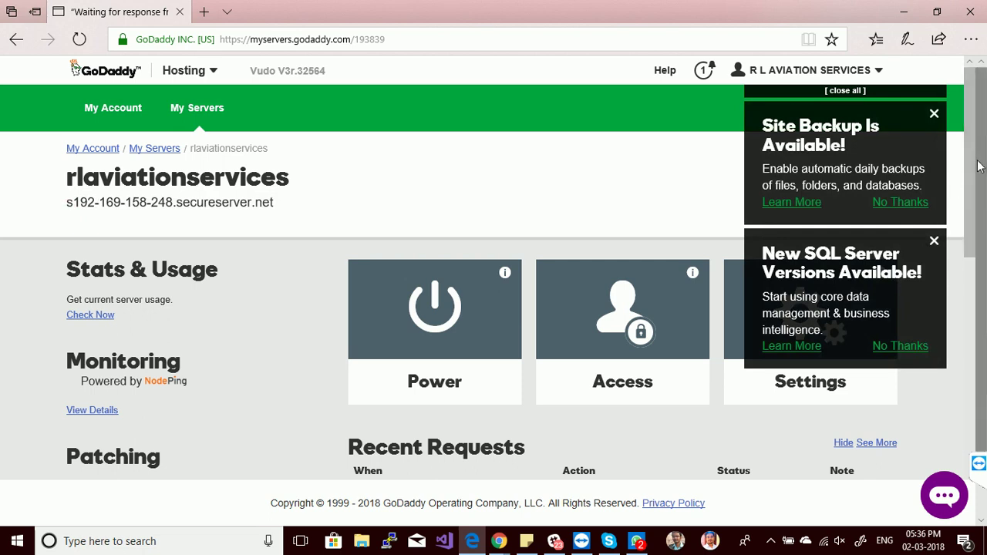
drag(976, 162, 971, 120)
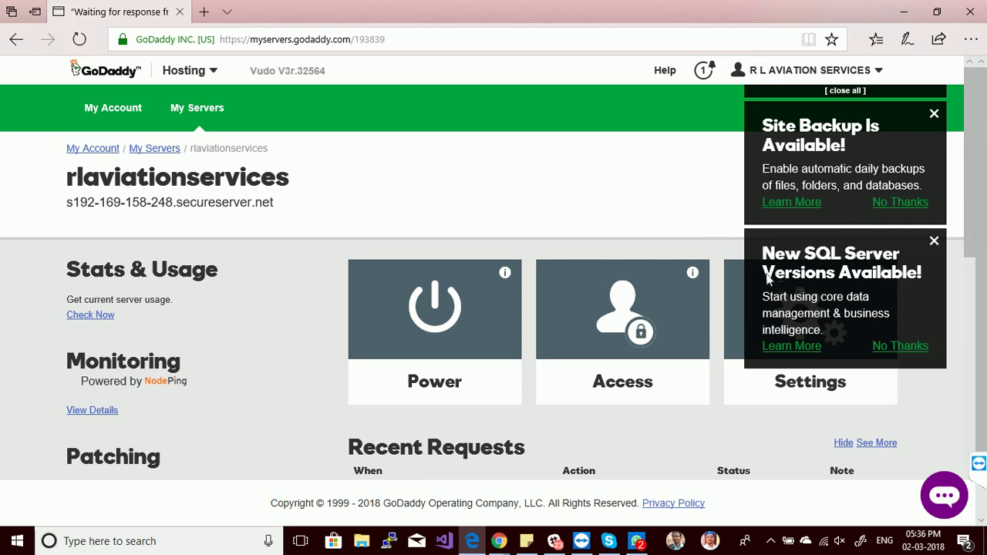
Dismiss the Site Backup and New SQL Server notifications on the dashboard.
drag(768, 256, 895, 254)
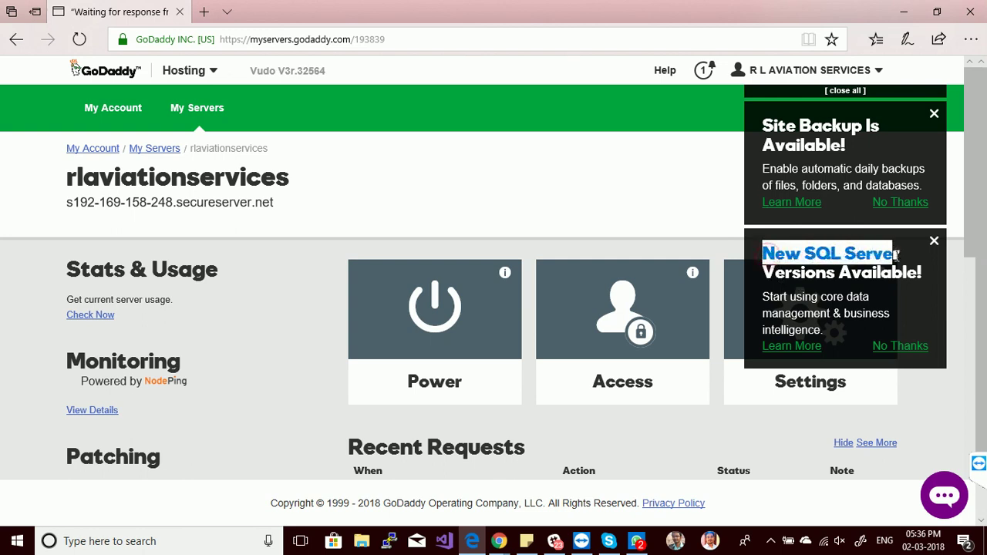
click(896, 255)
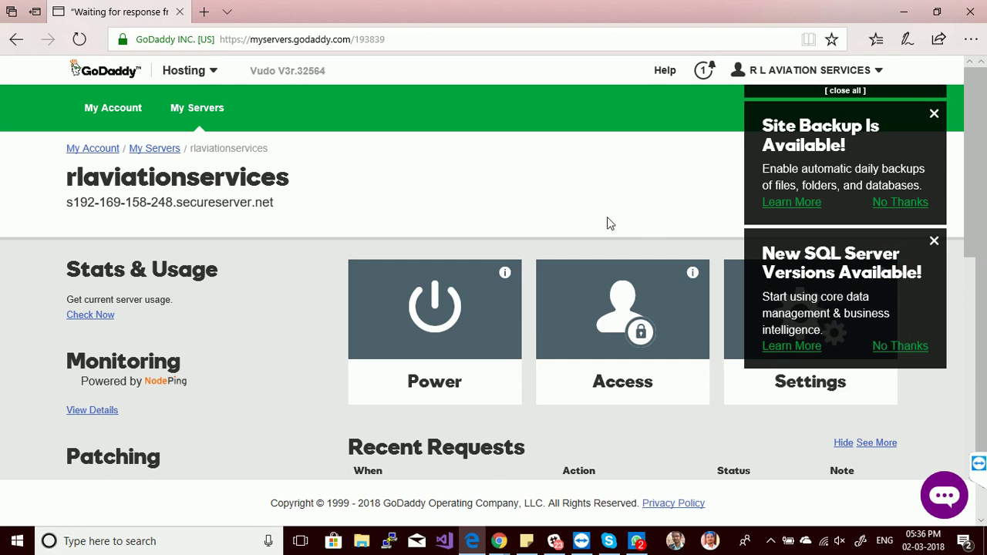
click(934, 116)
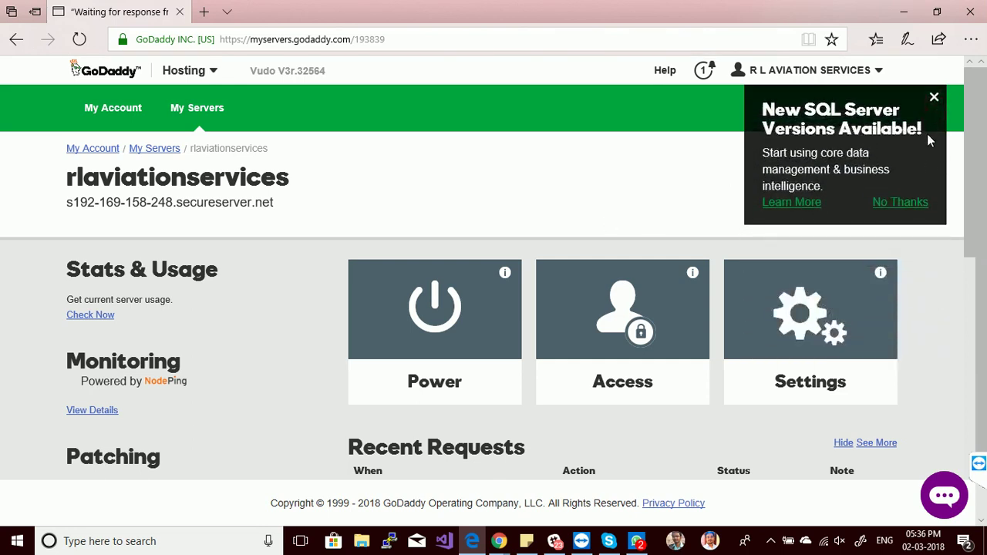
click(934, 98)
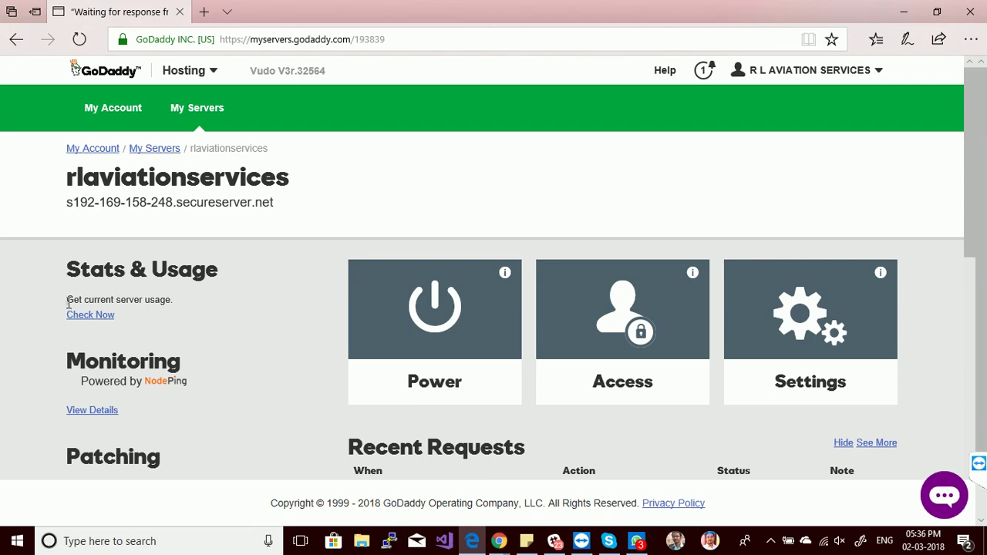
drag(68, 302, 165, 299)
Refresh Stats & Usage to show CPU 2%, disk 2.21% of 1024GB and RAM 29.61% of 4GB.
click(158, 299)
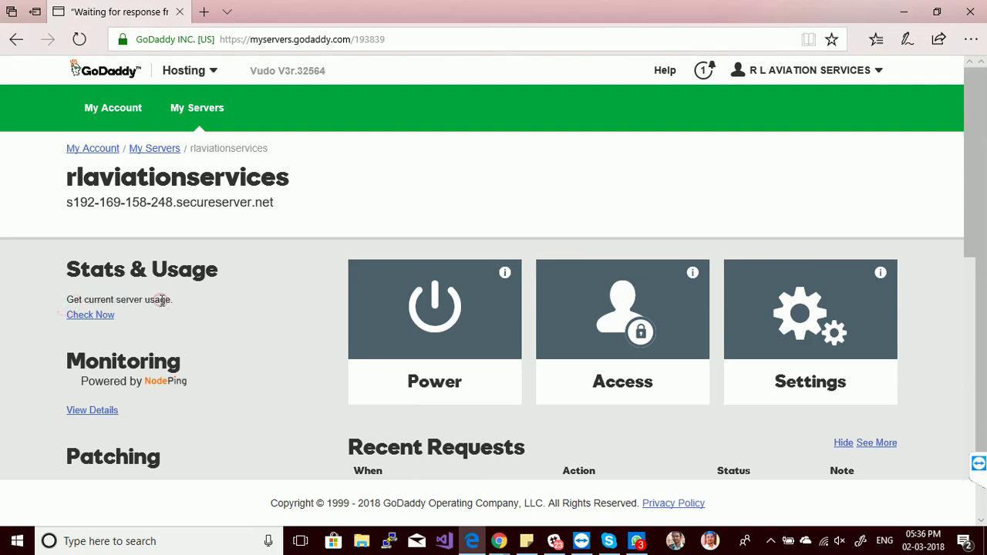
click(85, 319)
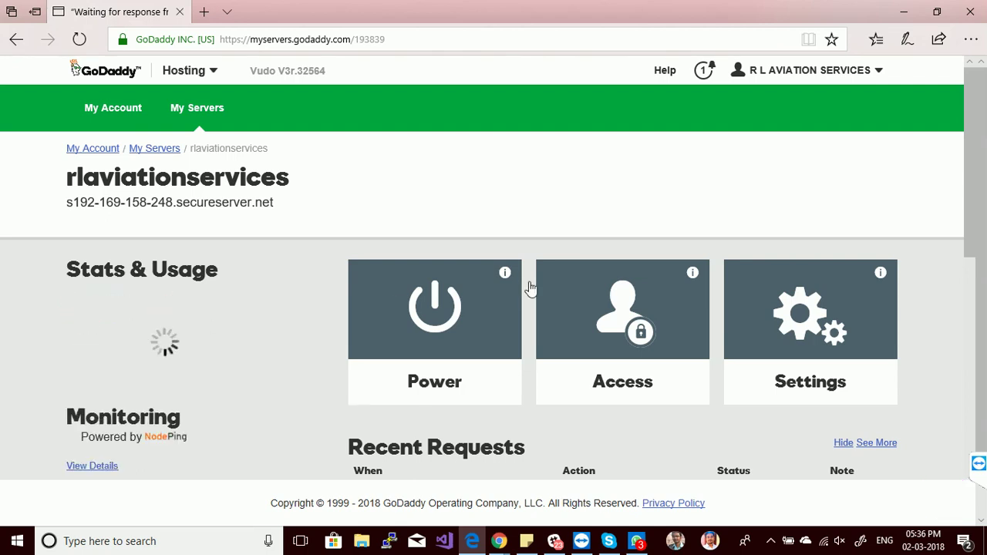
drag(973, 125, 977, 273)
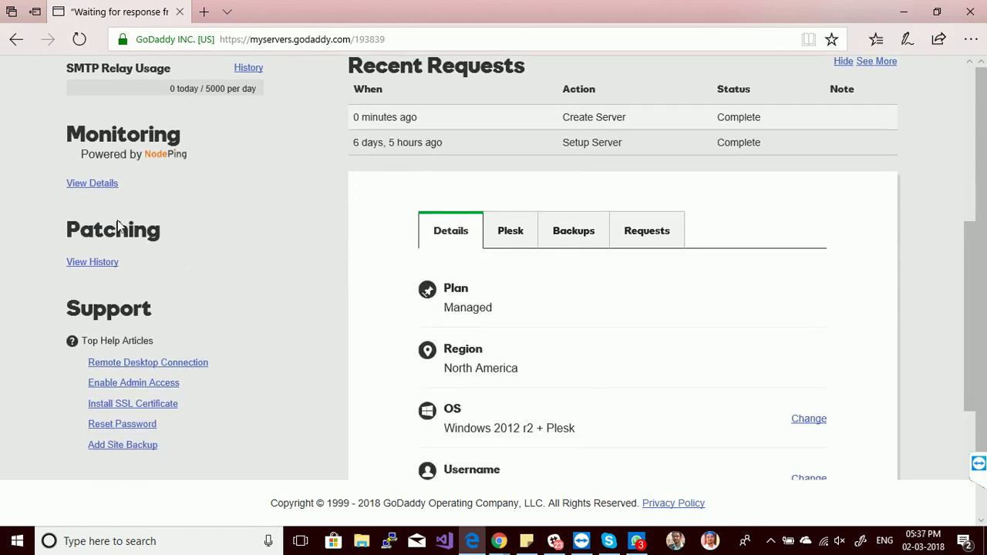
click(88, 187)
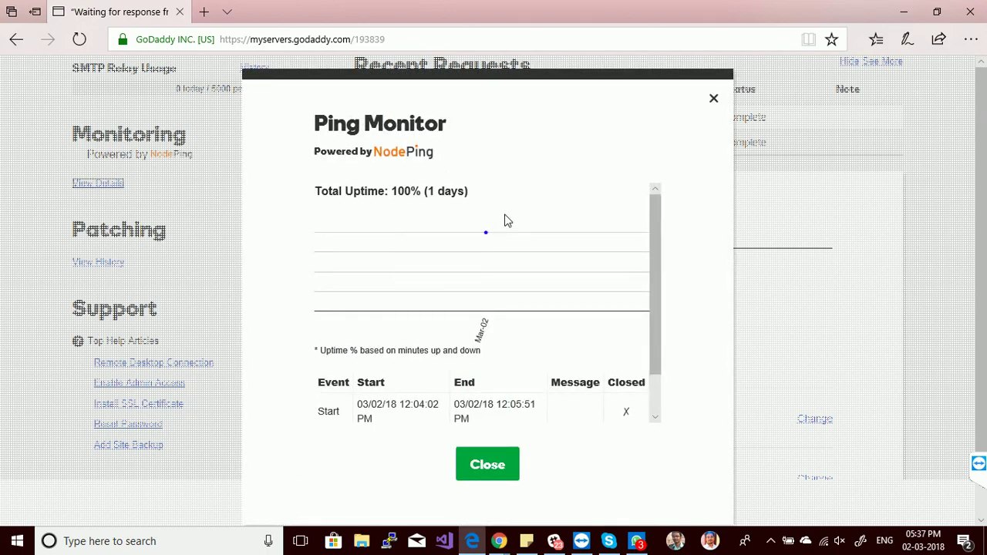
scroll(660, 401, down, 2)
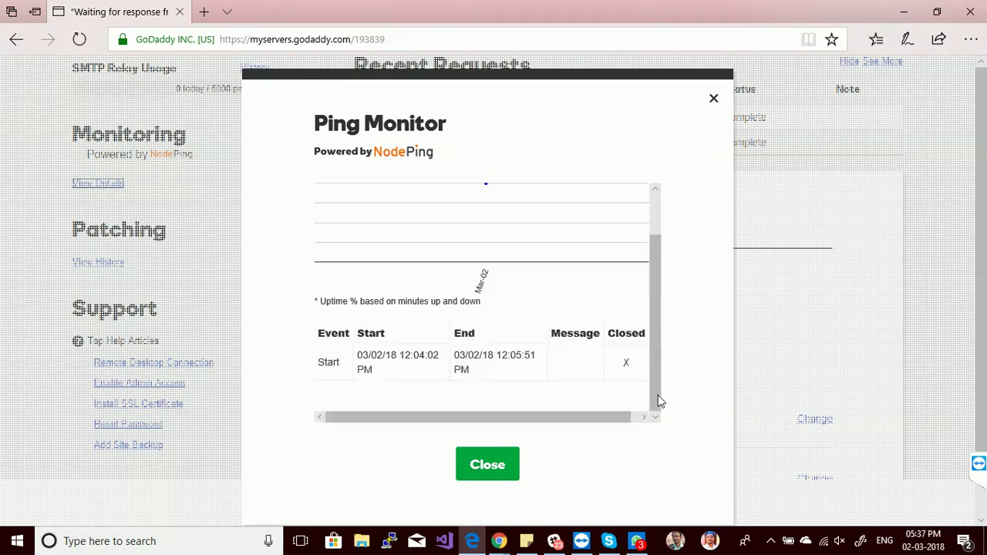
click(492, 472)
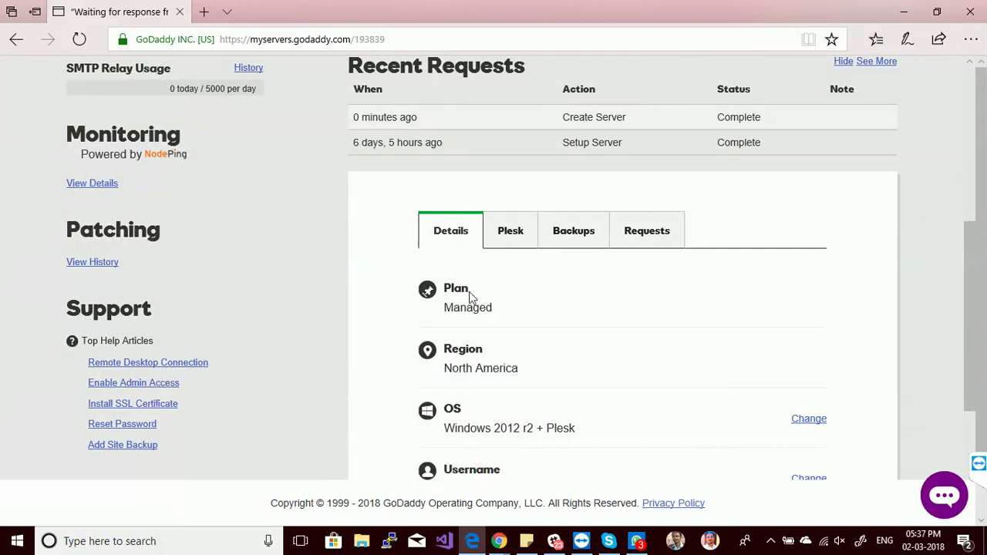
Browse the Plesk, Details, Backups and Requests tabs, then launch Create with Plesk.
click(515, 227)
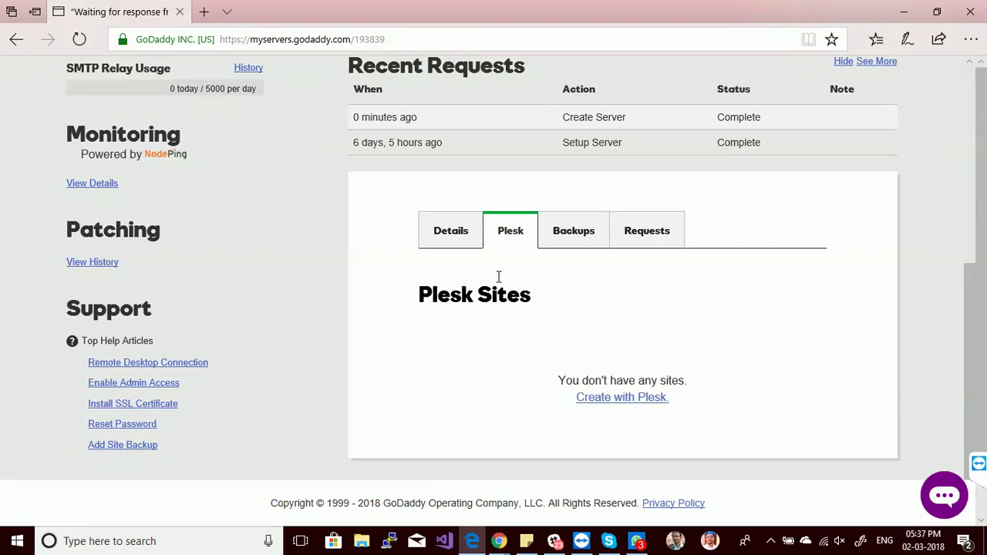
click(454, 226)
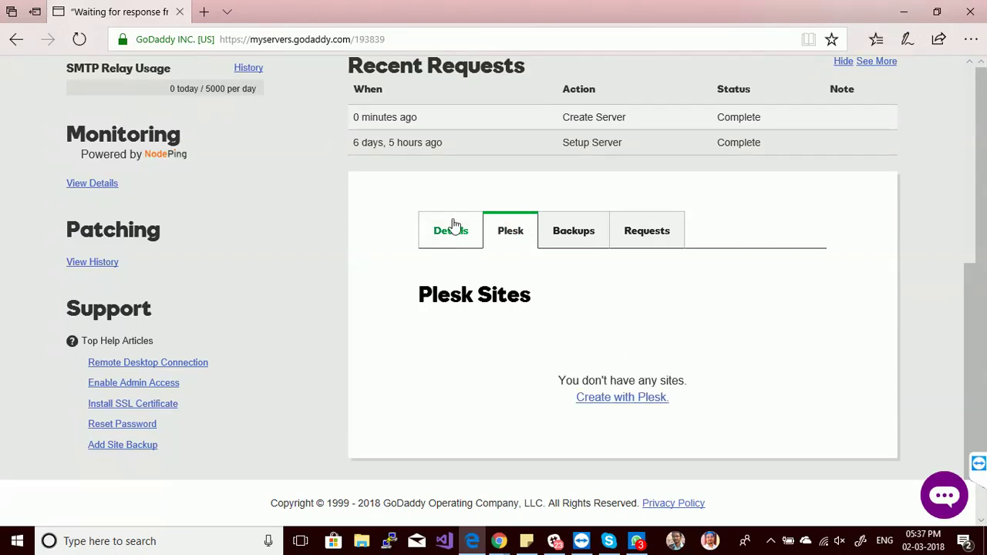
click(568, 235)
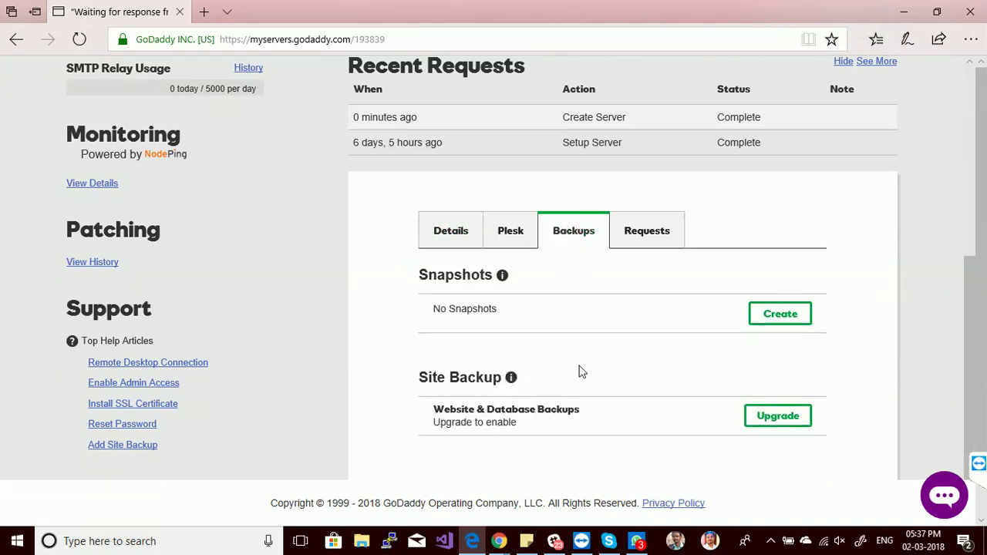
click(652, 230)
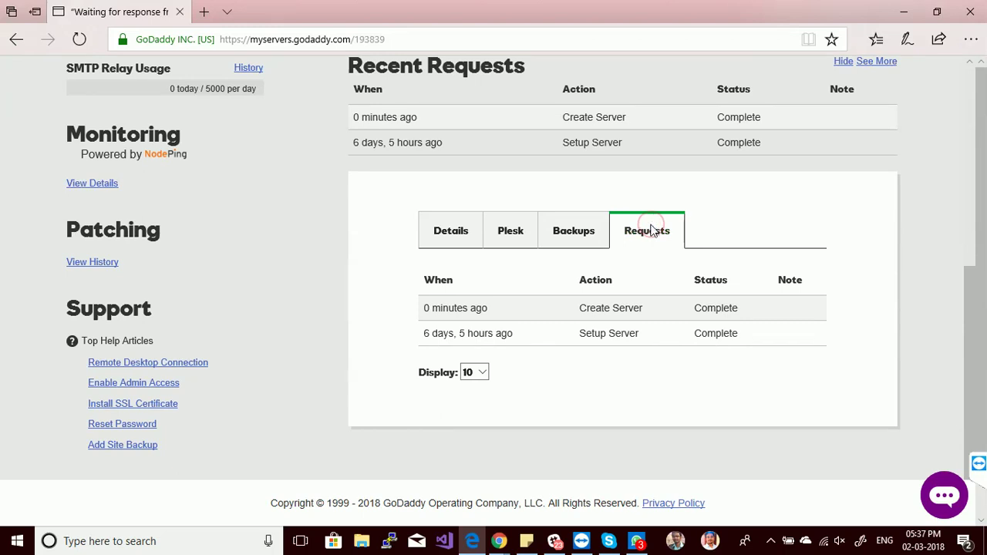
click(533, 235)
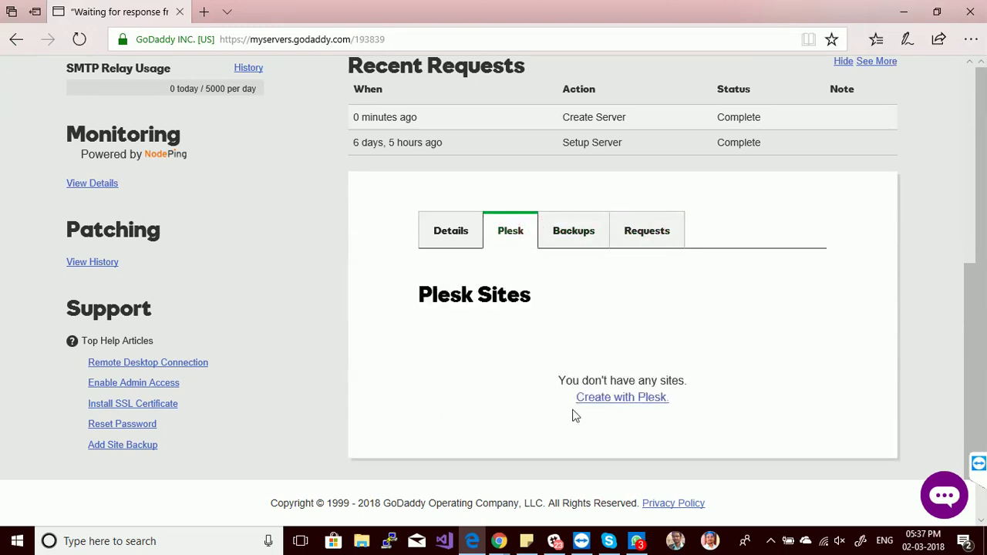
click(620, 402)
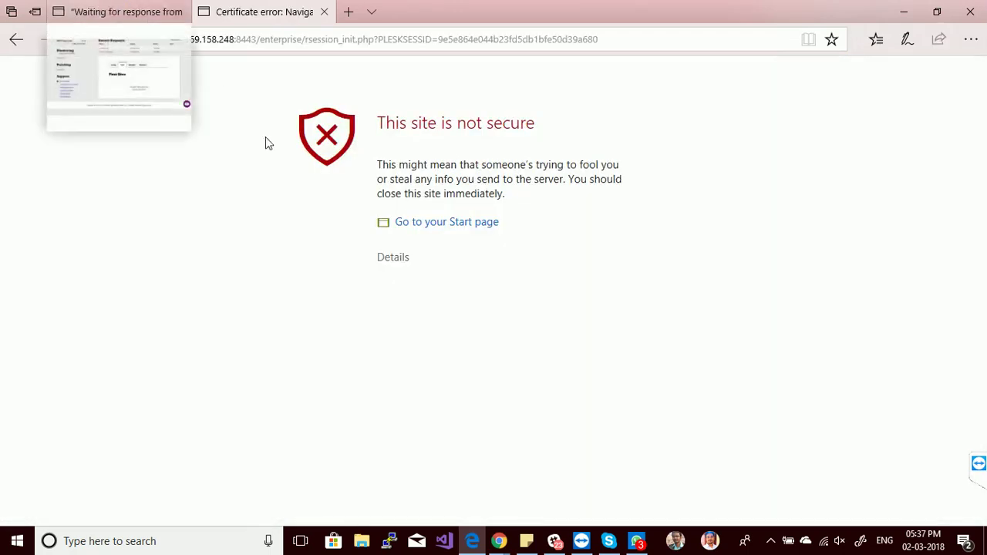
Bypass the untrusted-certificate warning to reach Plesk's Website Information form.
click(442, 229)
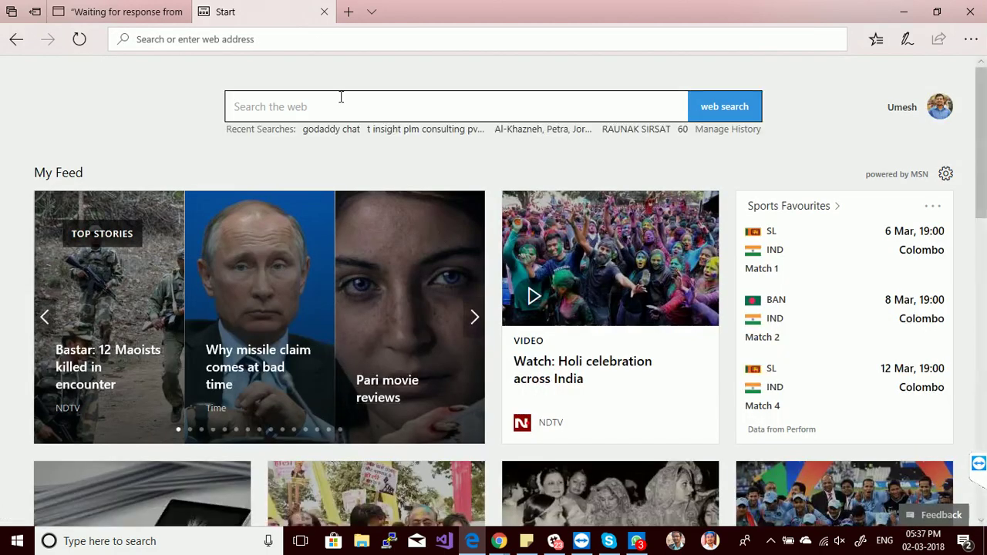
click(324, 12)
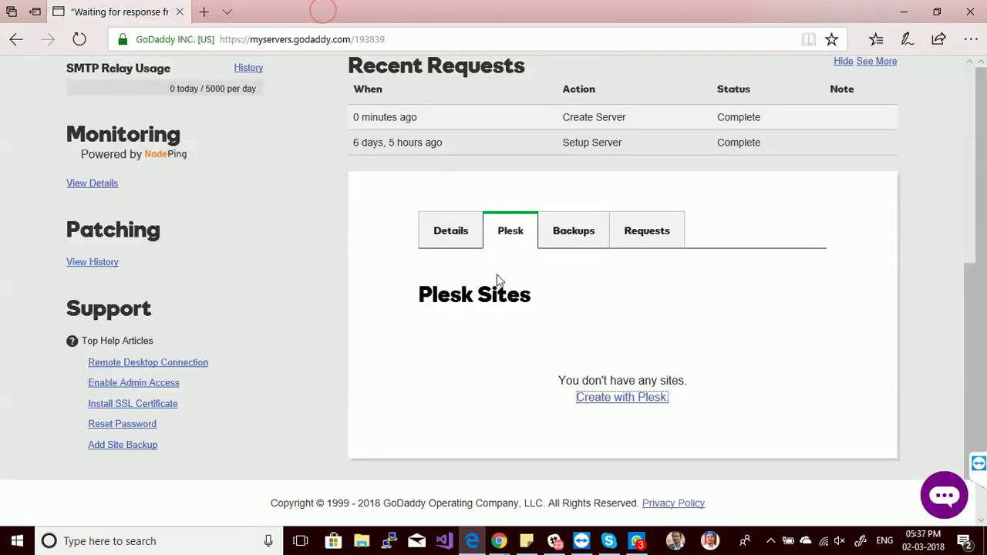
click(641, 399)
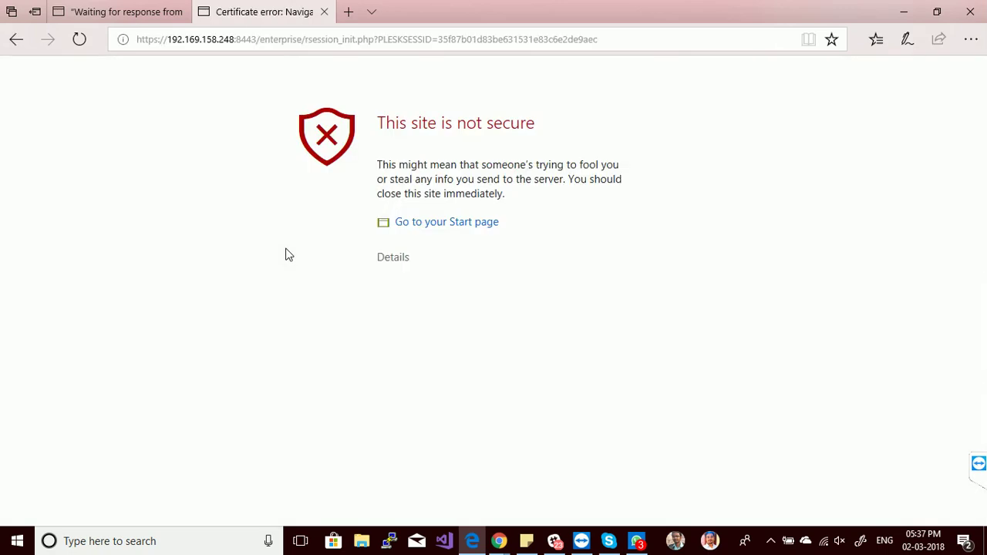
click(395, 260)
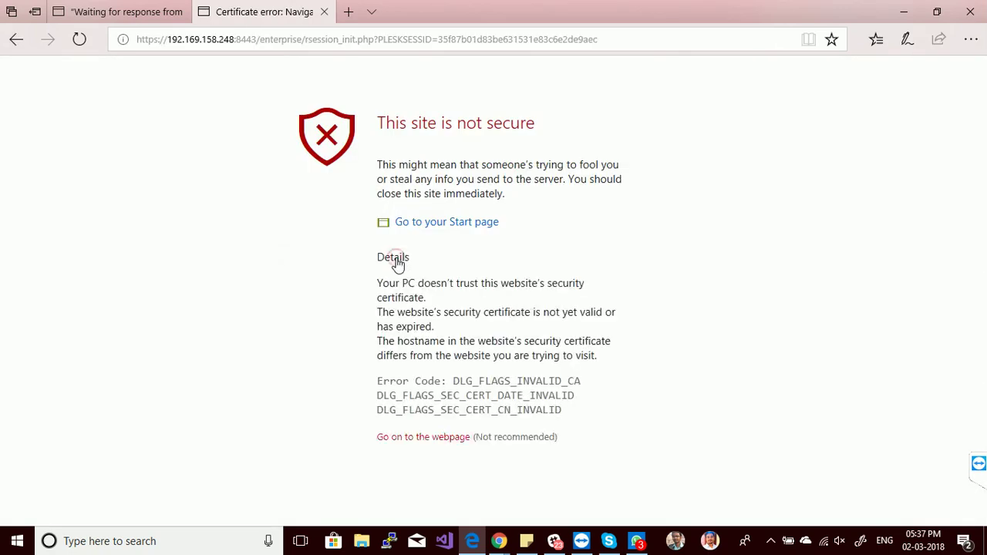
click(425, 438)
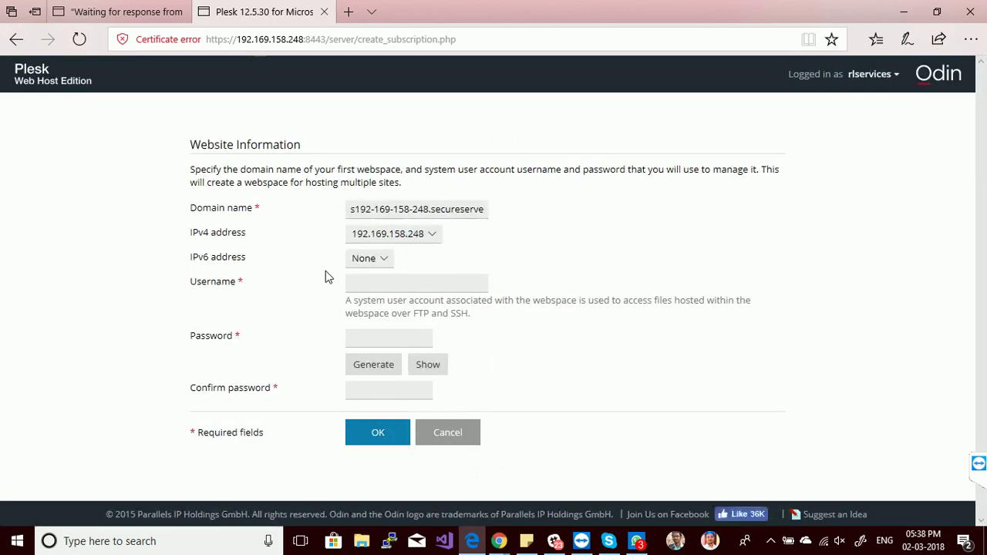
Look through the Domain name, Username and password fields, then close the Plesk tab unsubmitted.
click(442, 208)
drag(444, 208, 304, 213)
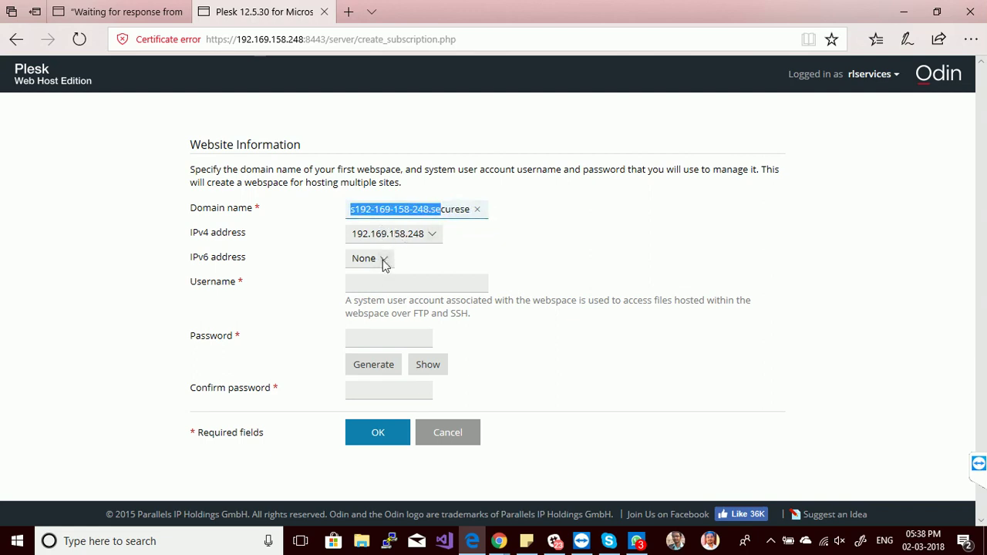
click(385, 283)
click(392, 341)
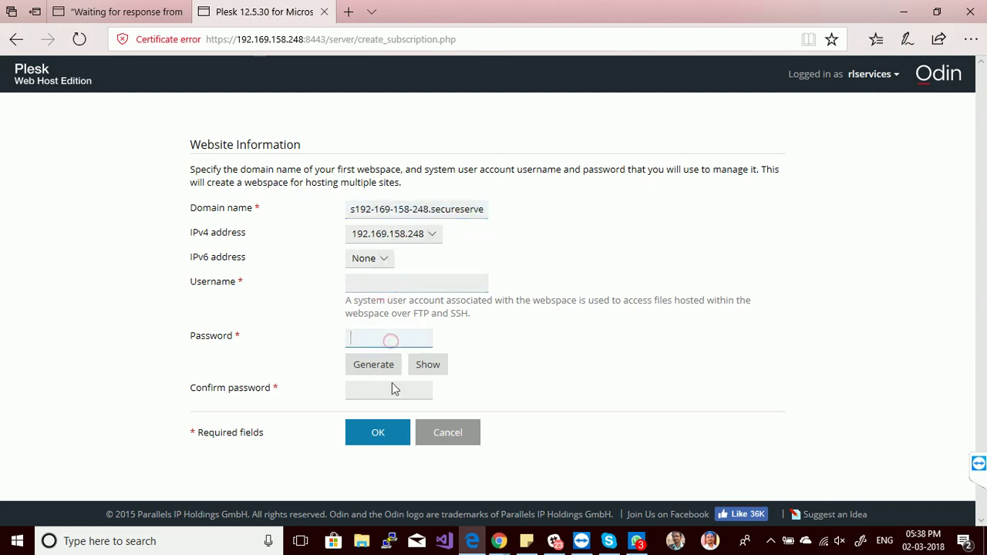
click(392, 390)
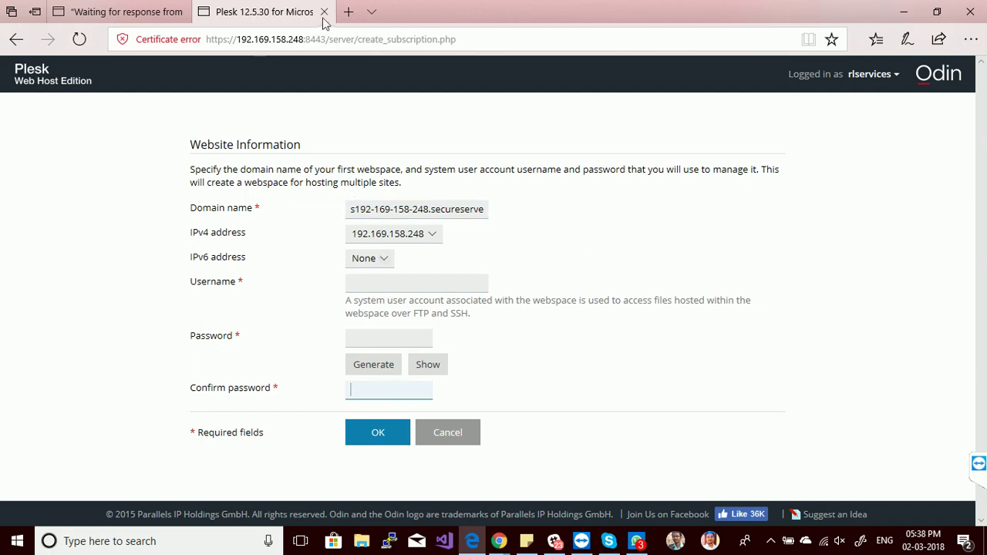
click(324, 12)
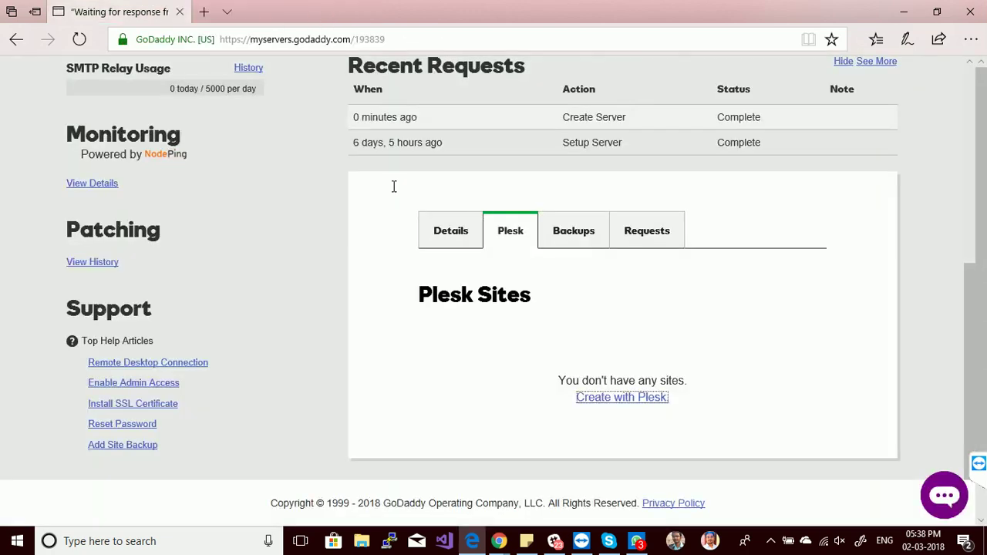
Review the Backups and Requests tabs, then return to Details with usage stats in view.
click(578, 238)
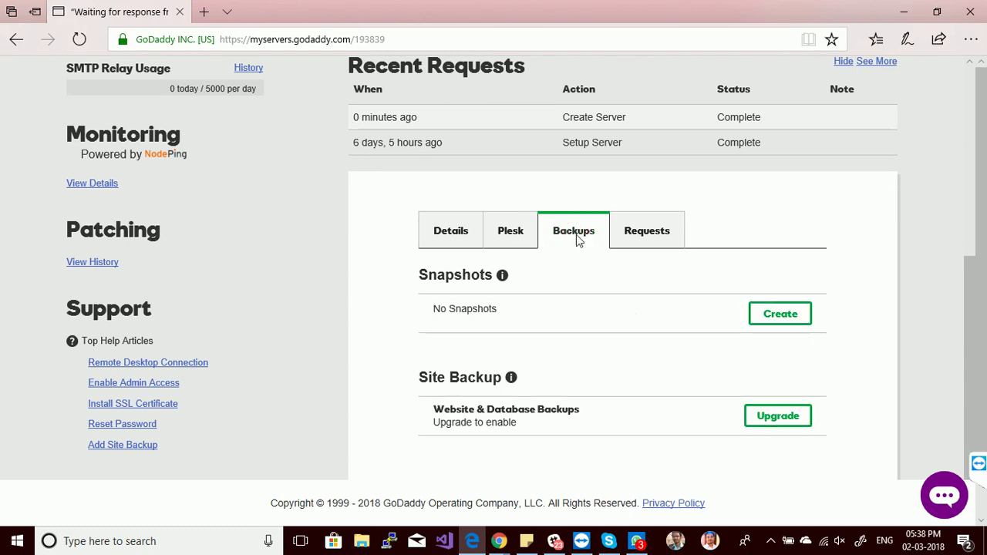
drag(505, 308, 430, 310)
click(431, 309)
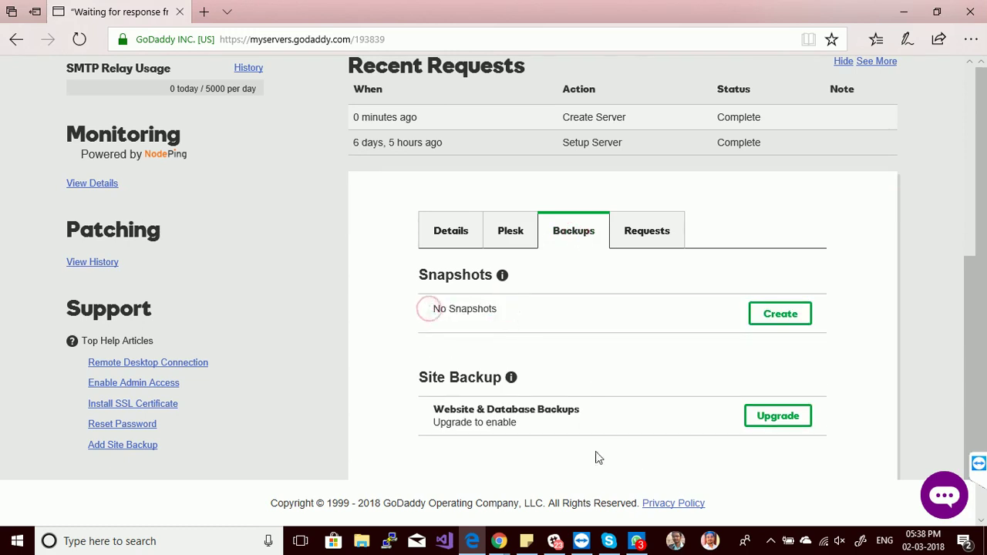
drag(426, 412, 536, 414)
click(535, 414)
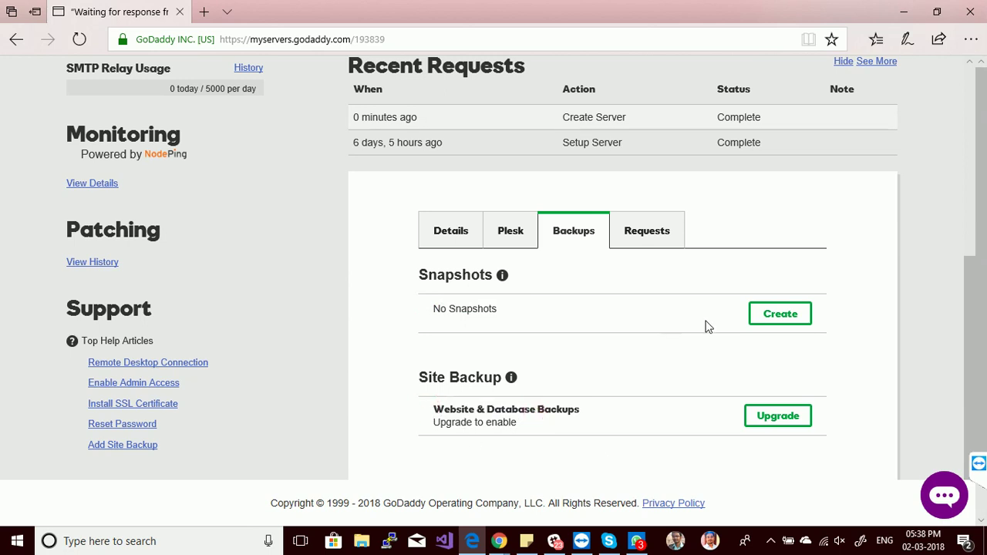
click(643, 241)
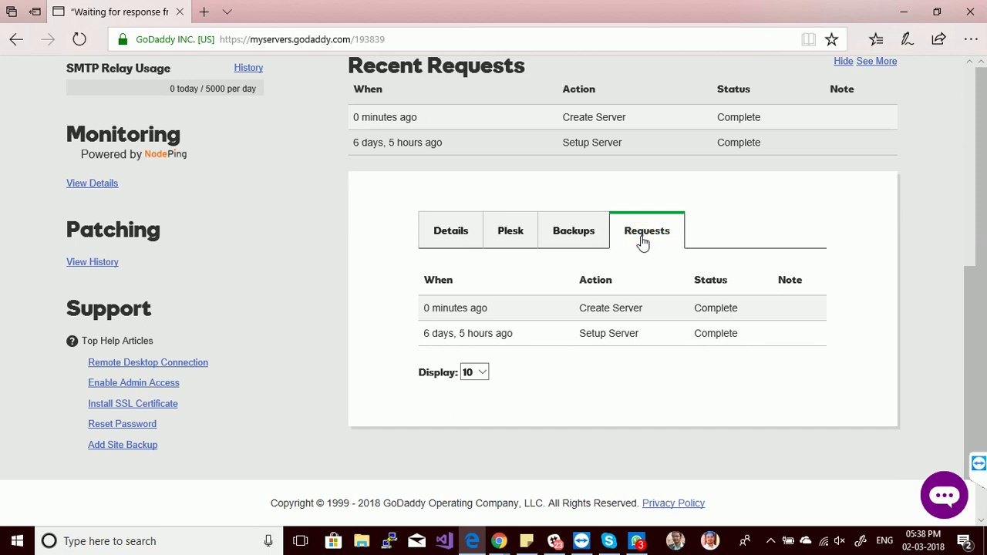
click(471, 242)
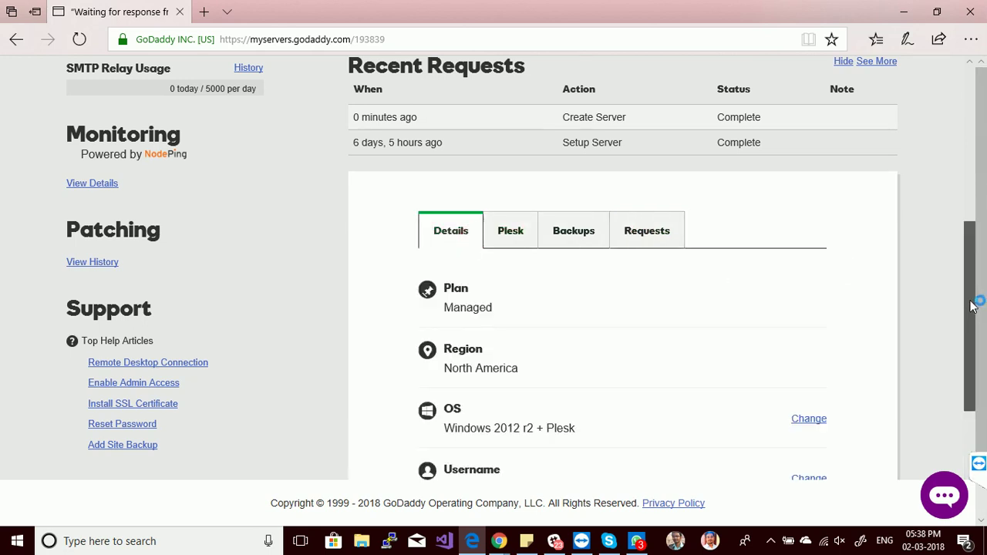
click(963, 217)
Scroll the server panel and view the server access credentials, then close them.
drag(959, 219, 954, 152)
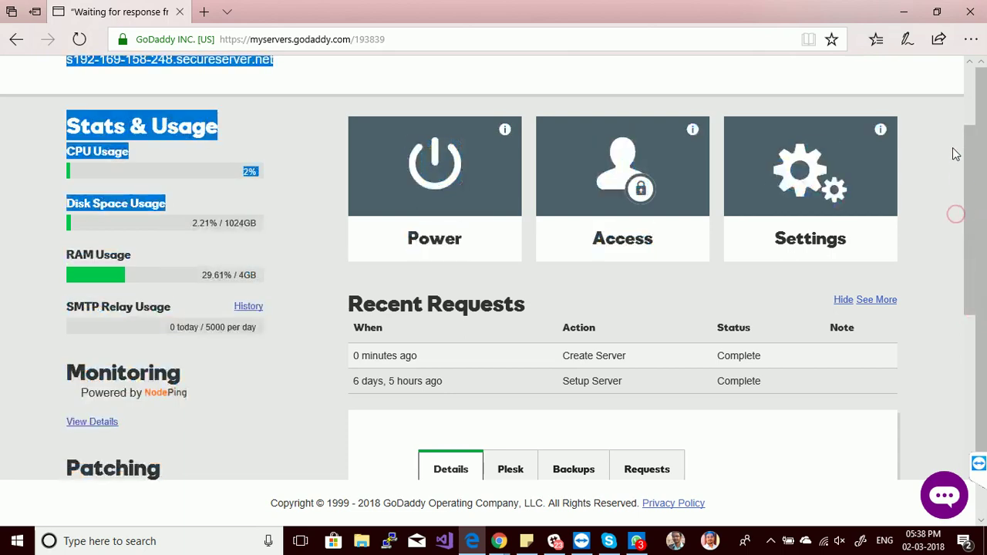
click(674, 221)
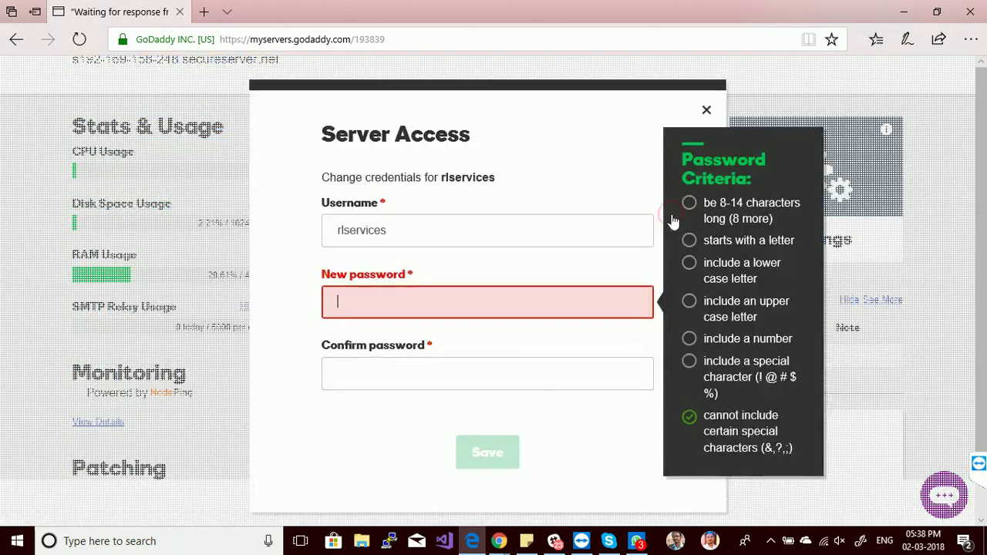
click(707, 109)
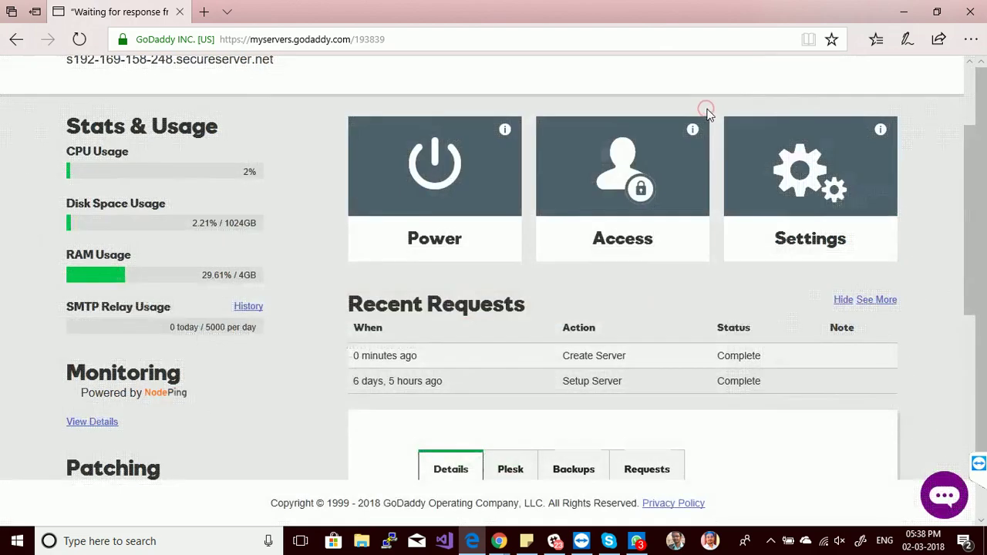
Review the Server Settings to the bottom, showing Admin Access Disabled, and close without changes.
click(816, 237)
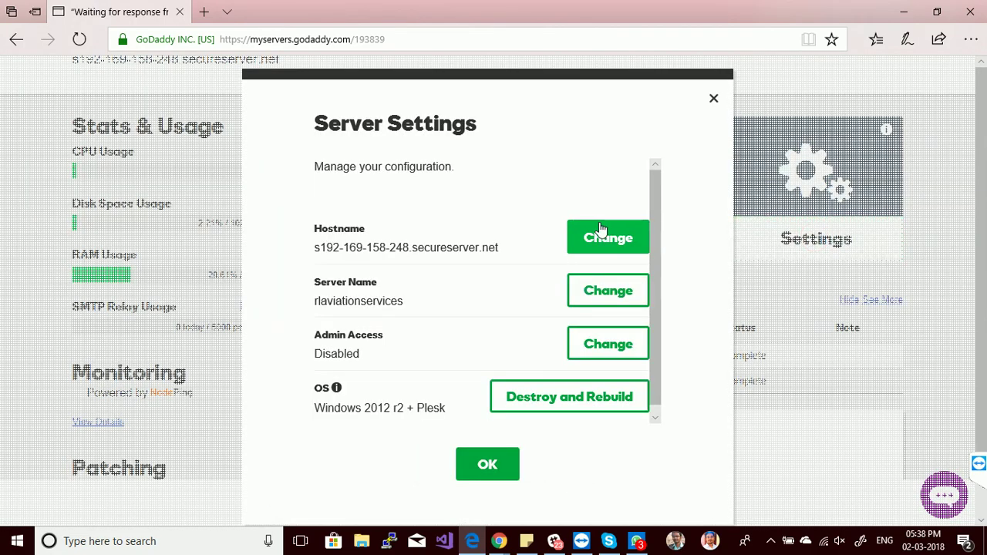
drag(653, 236, 657, 321)
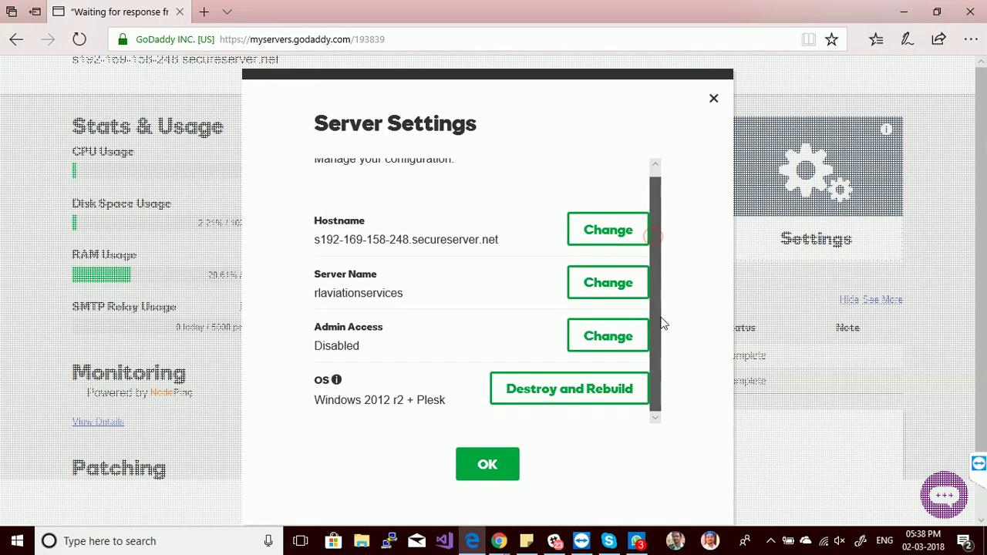
click(469, 468)
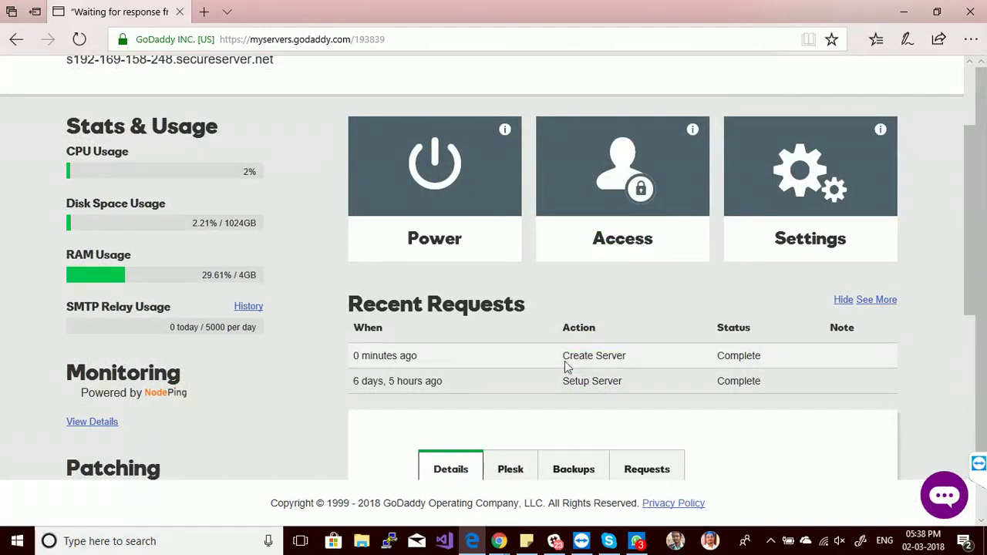
drag(970, 224, 975, 303)
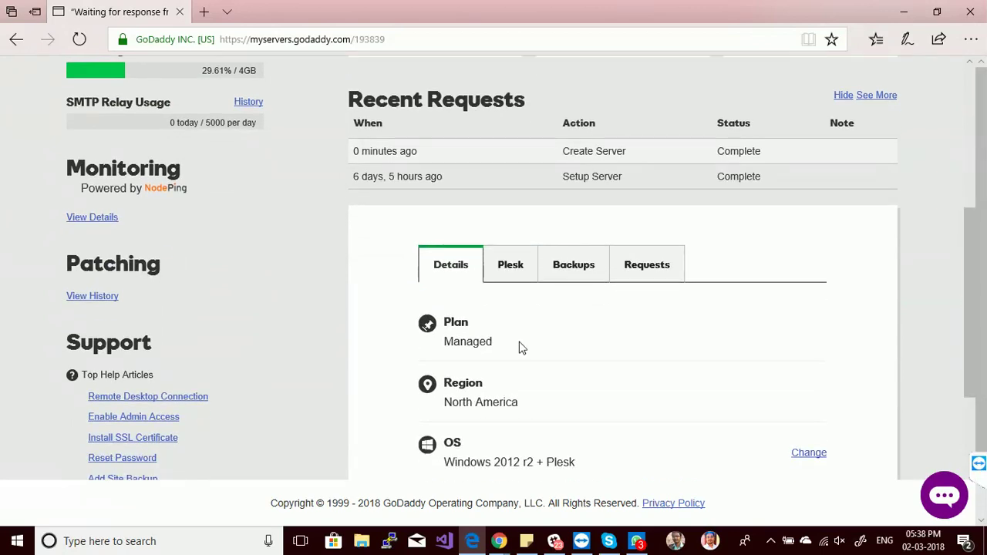
click(137, 400)
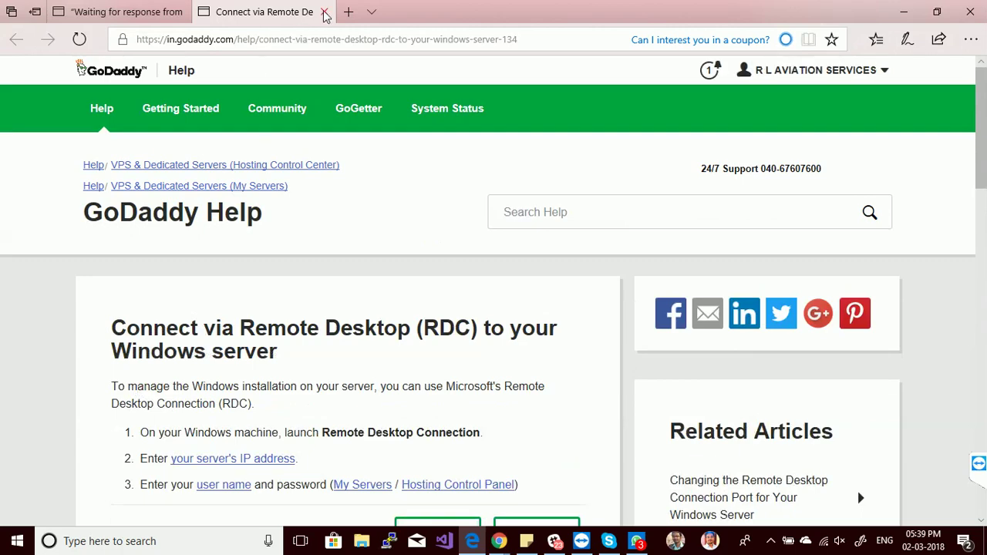
click(325, 12)
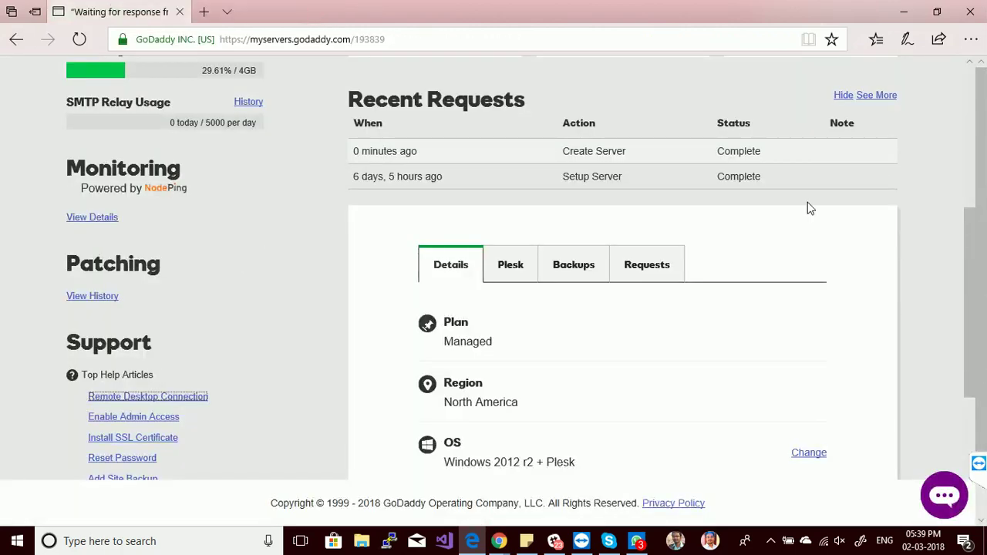
drag(965, 260, 956, 117)
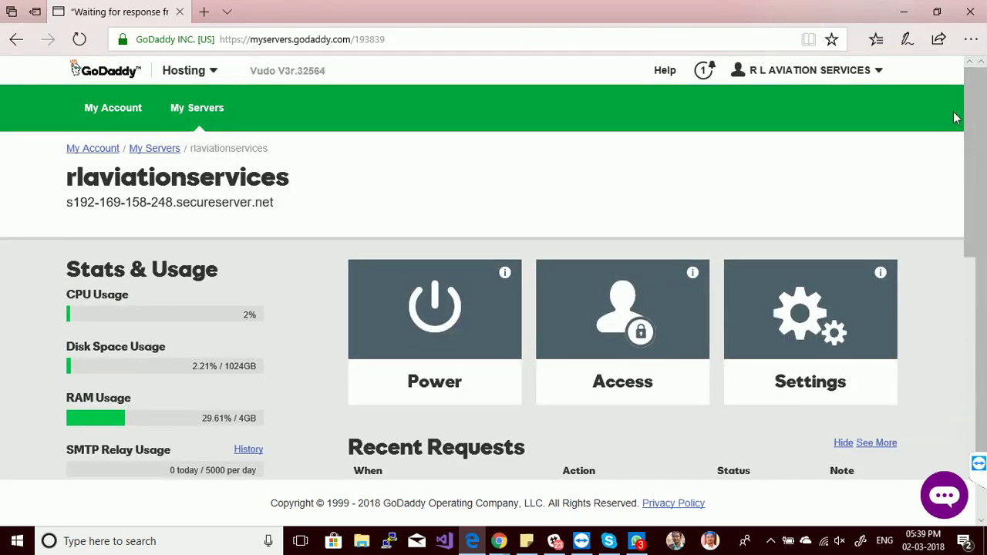
Launch Remote Desktop Connection via mstsc, then scroll the server page down to its IP details.
click(177, 550)
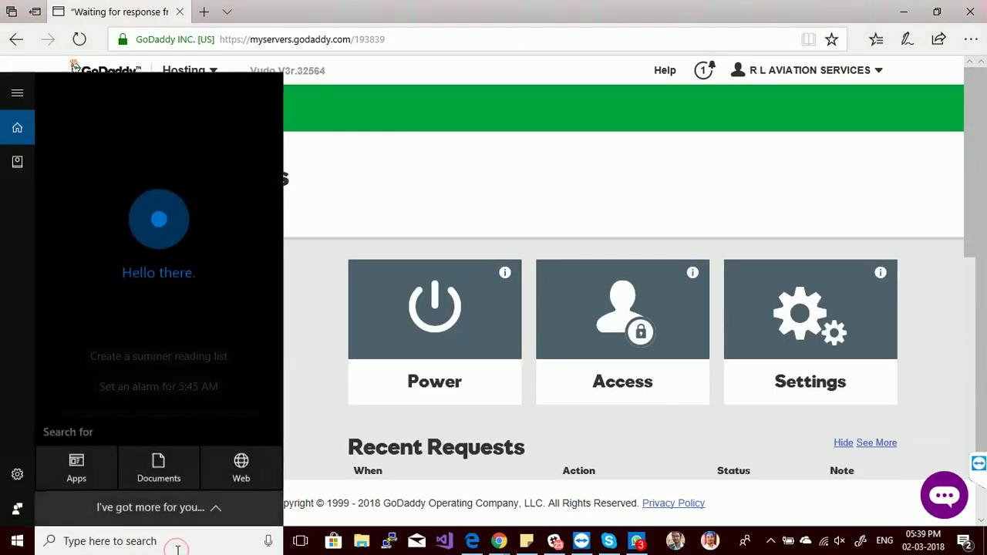
text(mstsc)
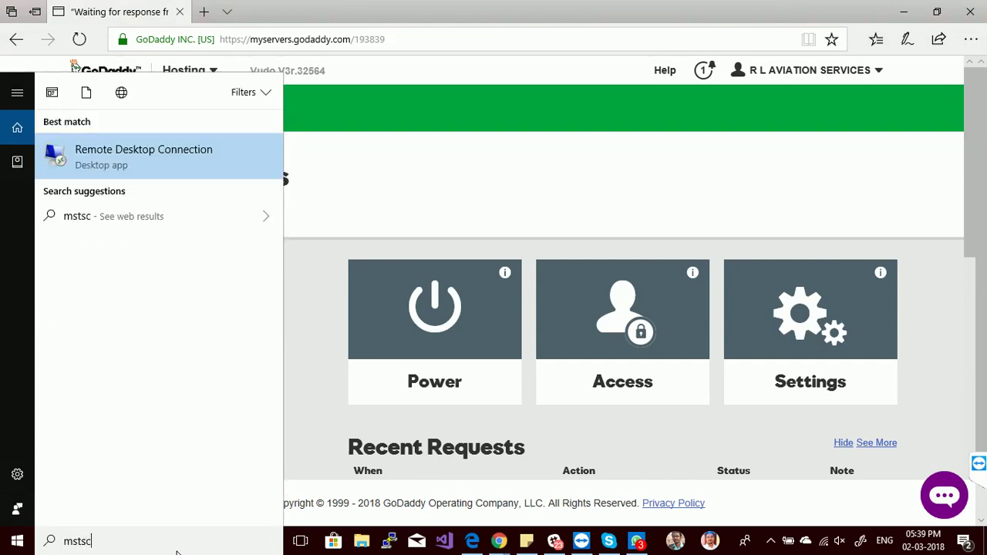
click(179, 156)
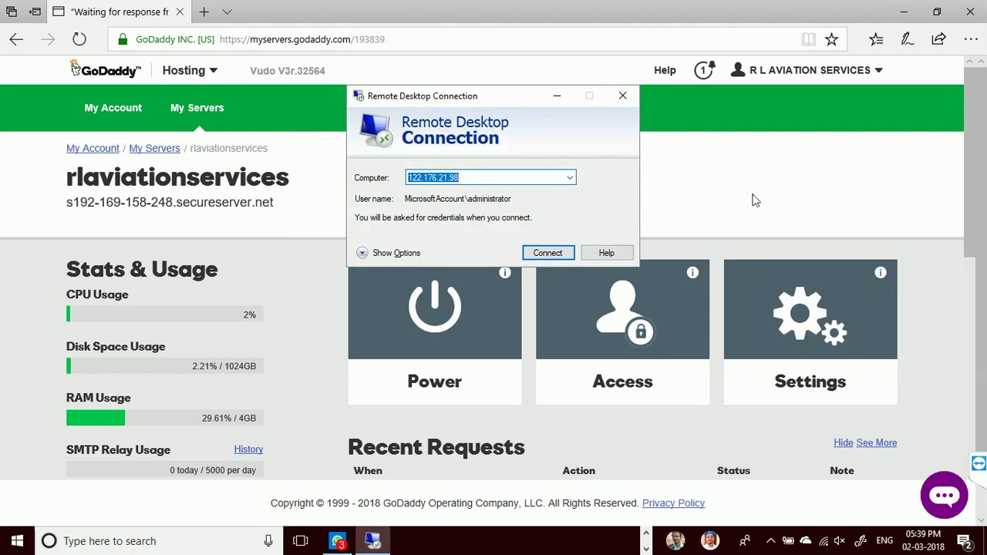
click(973, 159)
drag(973, 159, 972, 341)
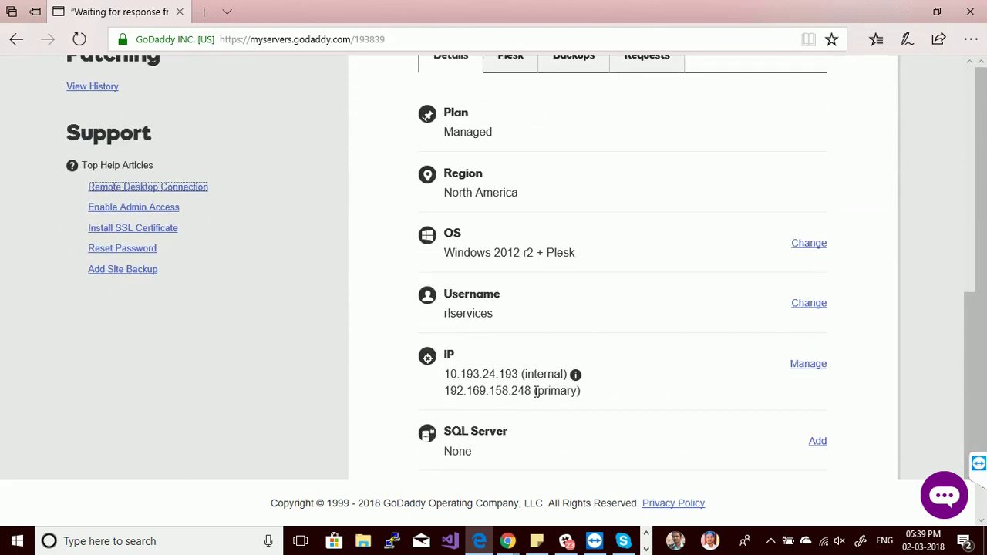
Copy most of the server's primary IP address from the Details page.
drag(531, 391, 449, 393)
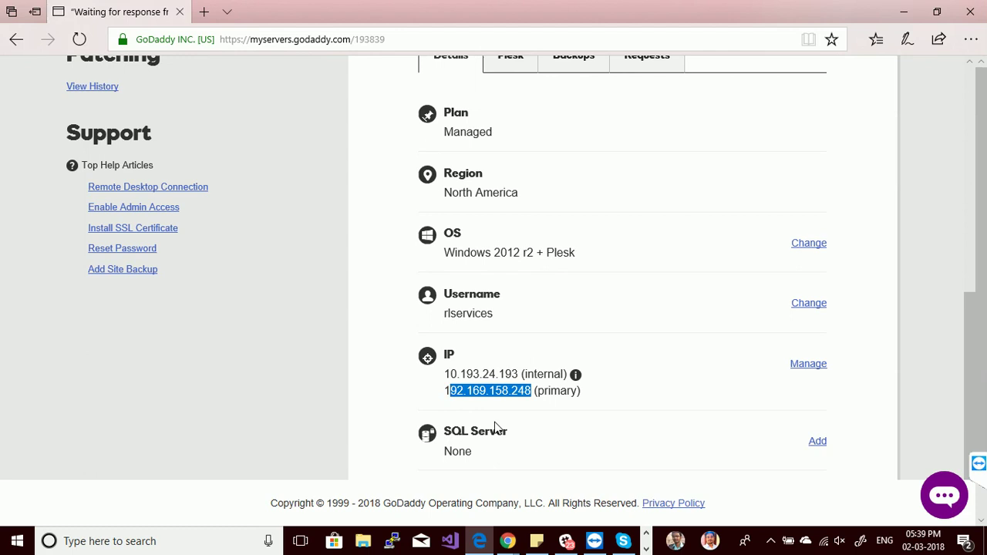
right_click(514, 395)
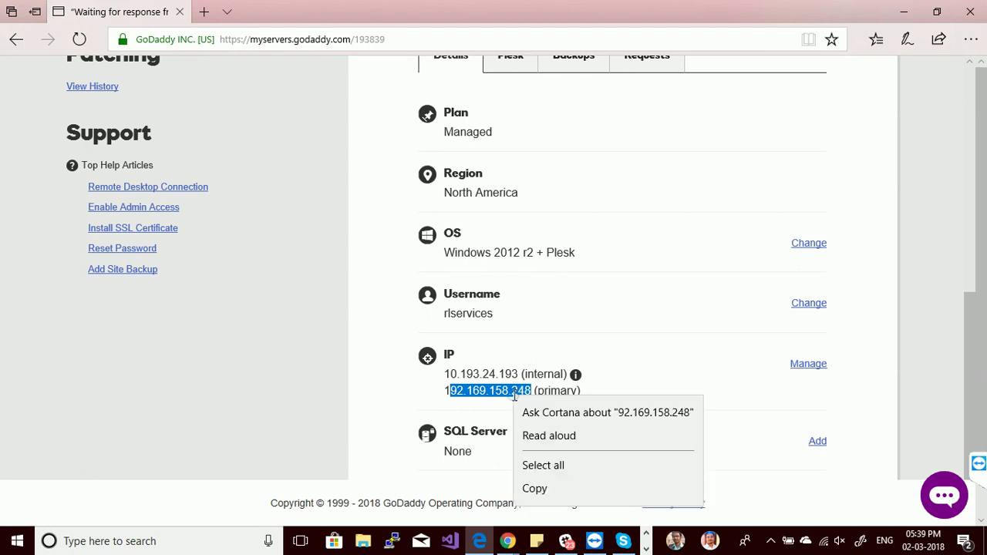
click(532, 490)
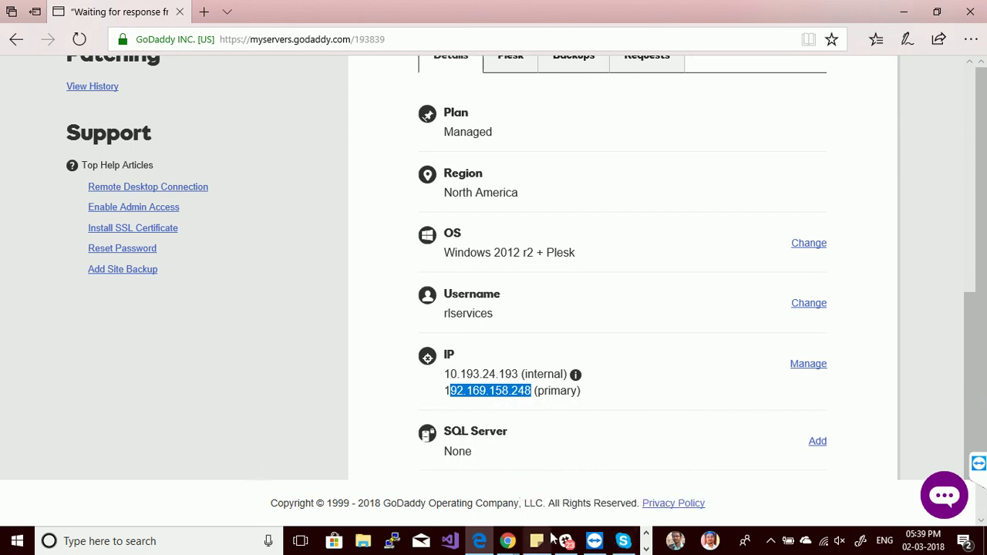
Bring Remote Desktop Connection back in front and type 1 into Computer.
click(647, 548)
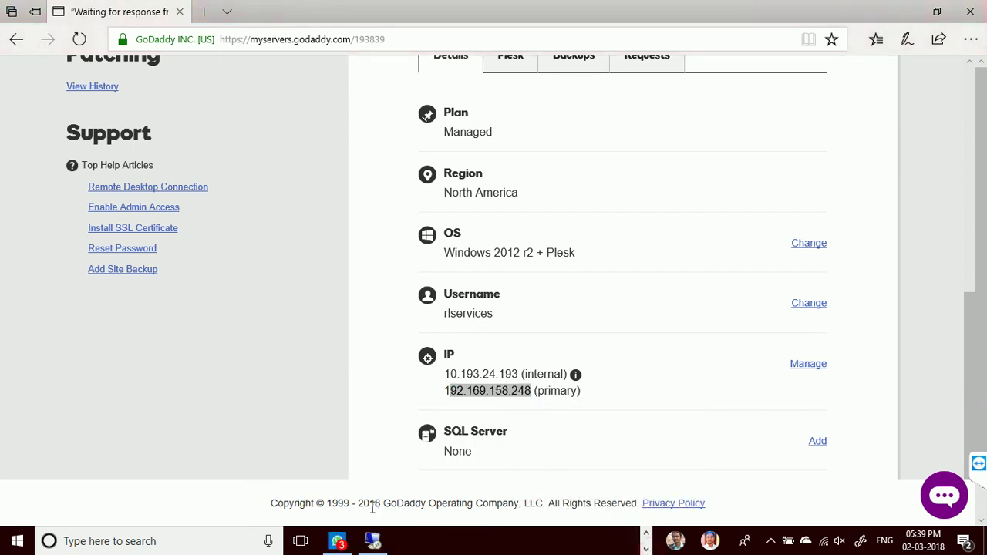
click(373, 541)
text(122.176.21.98)
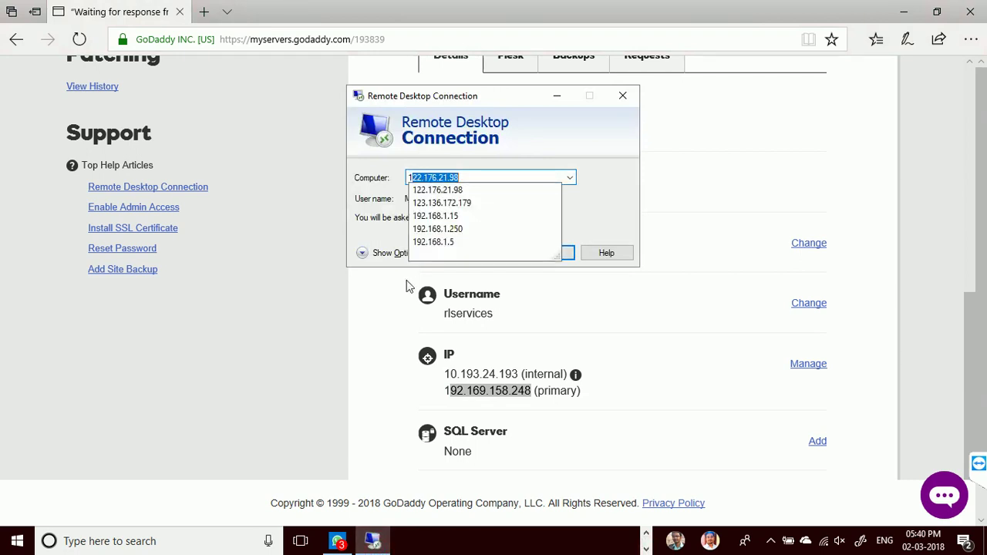
Paste to complete 192.169.158.248, connect, and choose to use a different account.
key(ctrl+v)
click(551, 257)
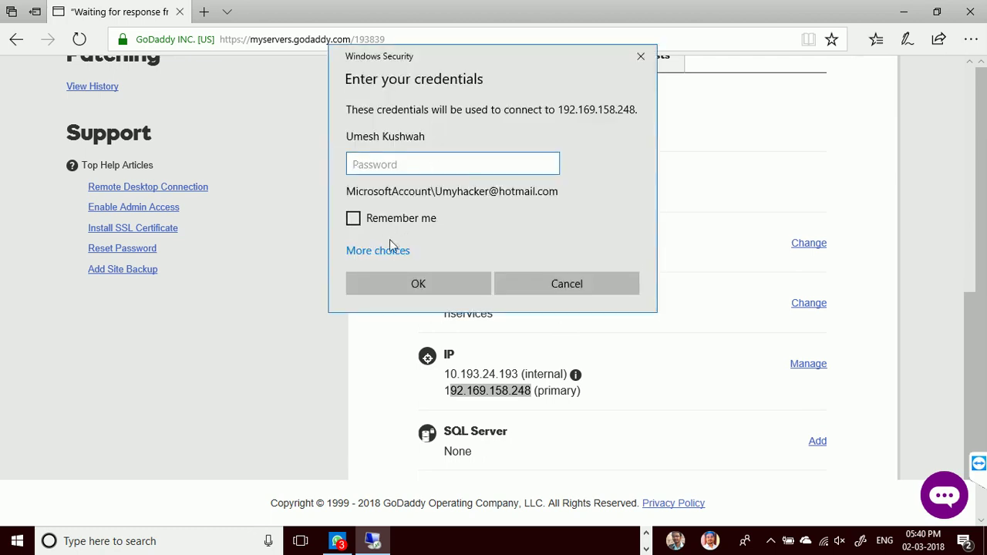
click(389, 242)
click(388, 249)
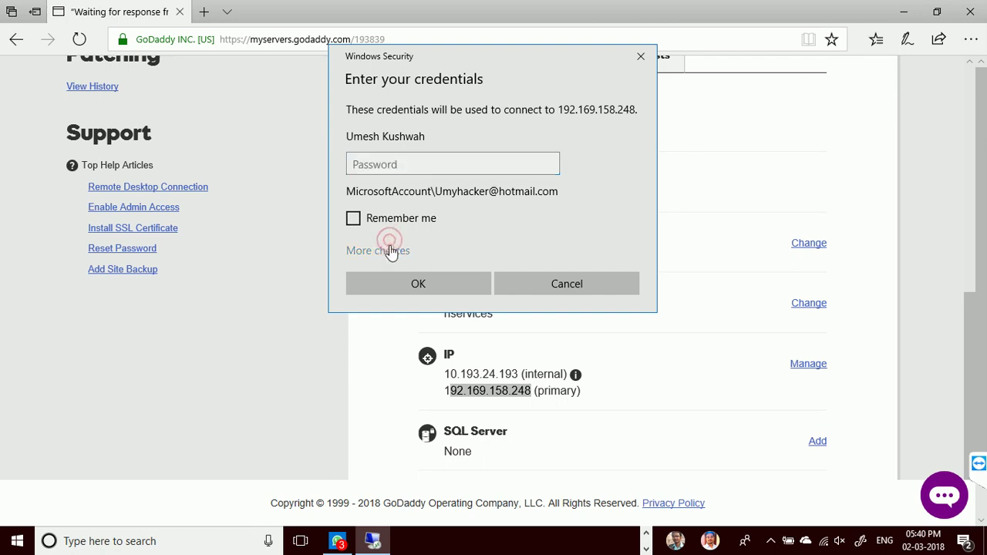
click(421, 337)
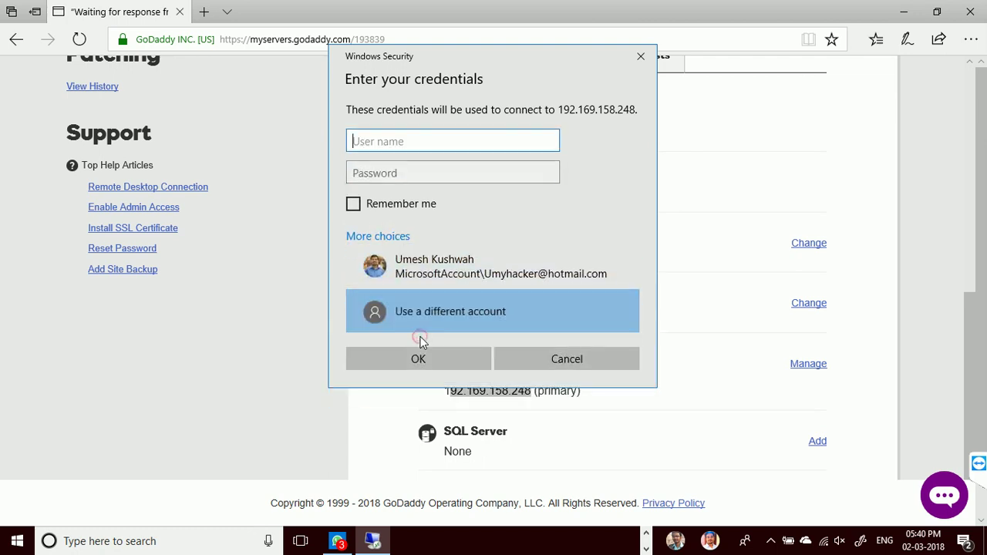
Sign in with the server account's username and password, then accept the certificate warning.
click(393, 141)
text(rlservices)
click(403, 173)
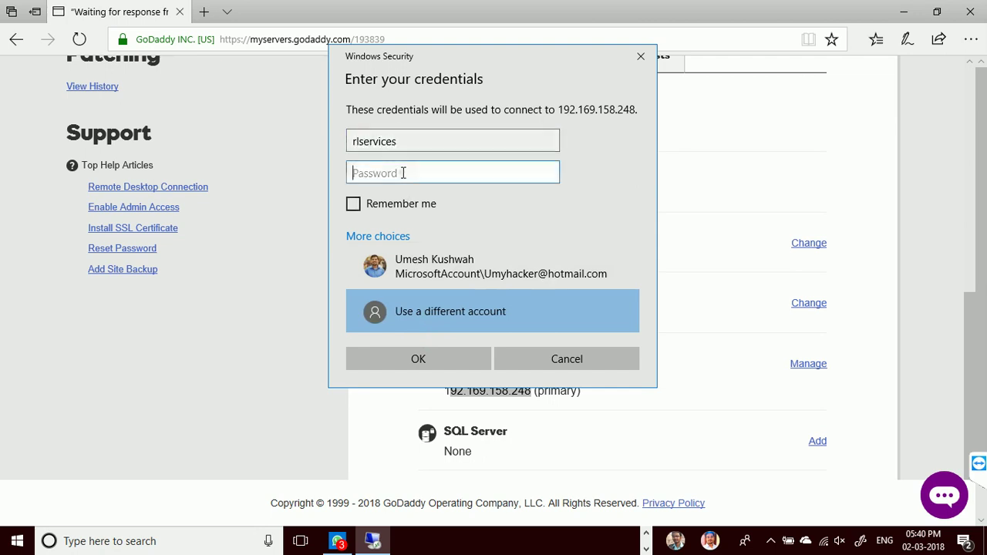
text(••)
key(BackSpace)
key(BackSpace)
text(••••••••••••••)
click(420, 362)
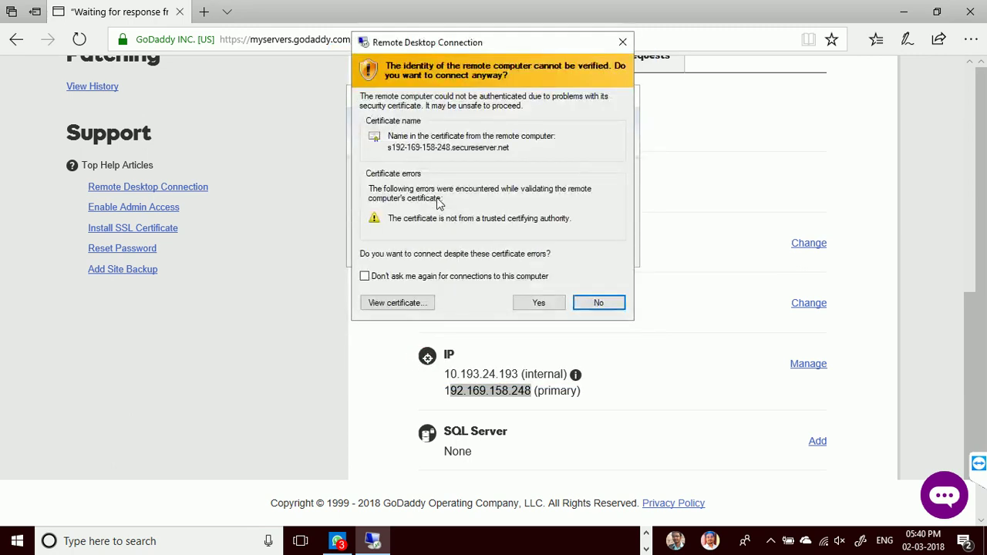
click(540, 303)
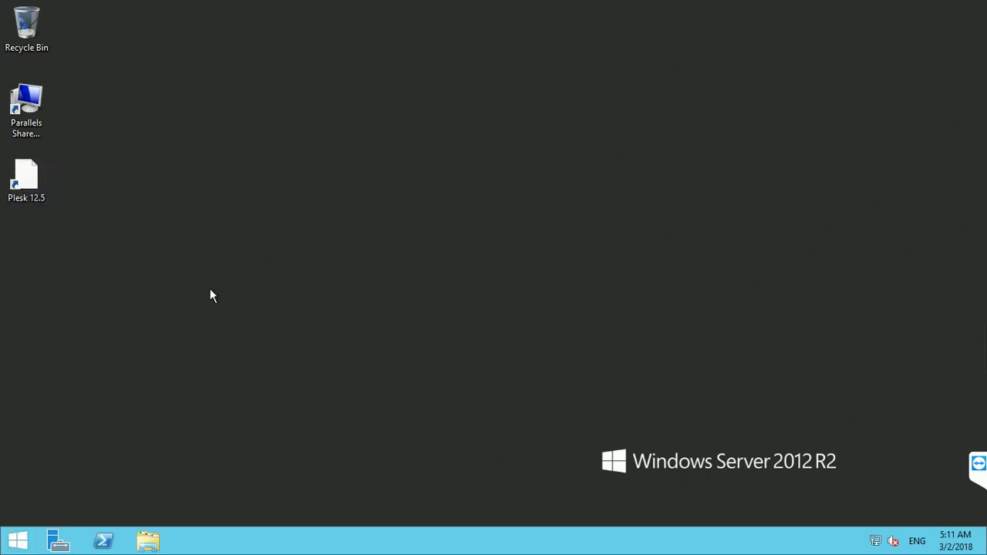
Go from the Start screen to the remote Windows Server 2012 R2 desktop and show the charms.
click(21, 540)
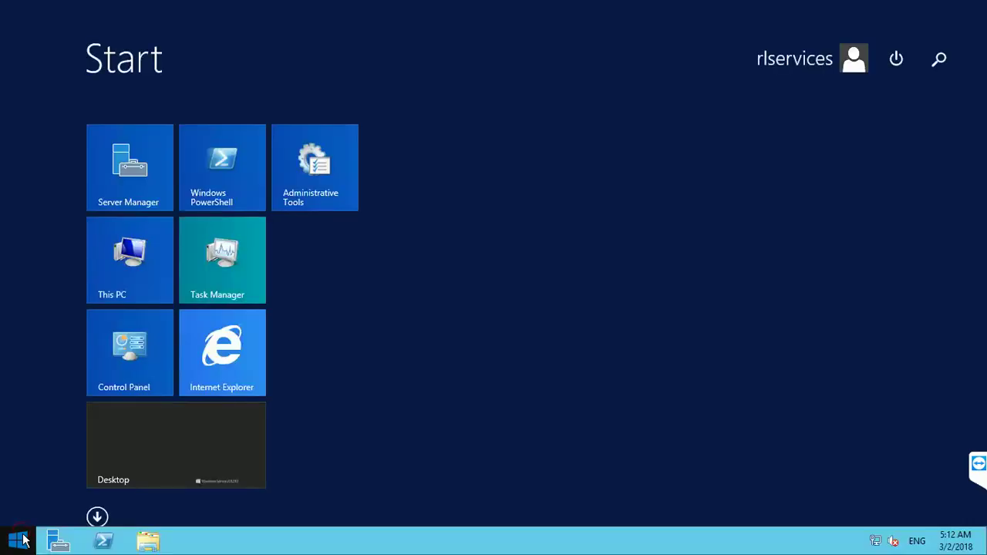
click(217, 451)
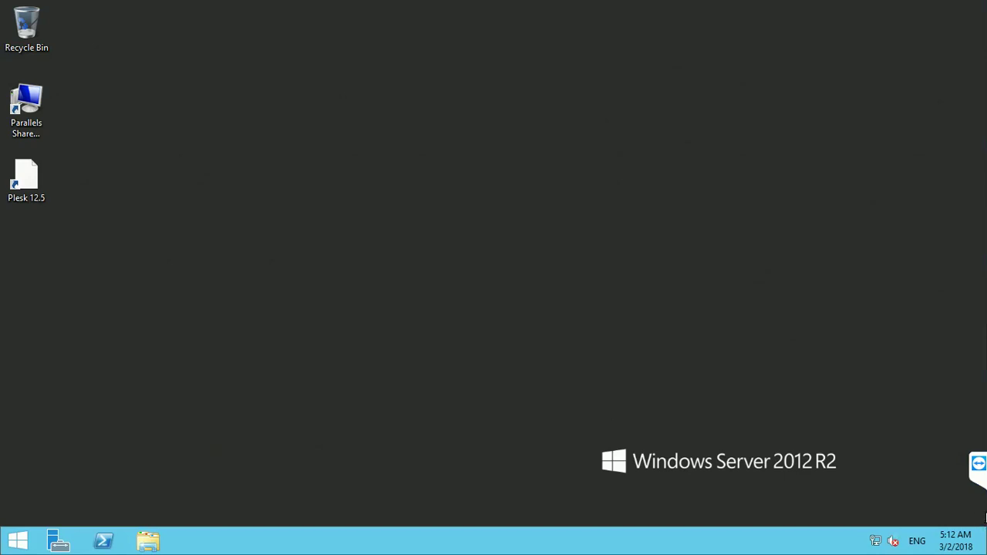
mouse_move(986, 539)
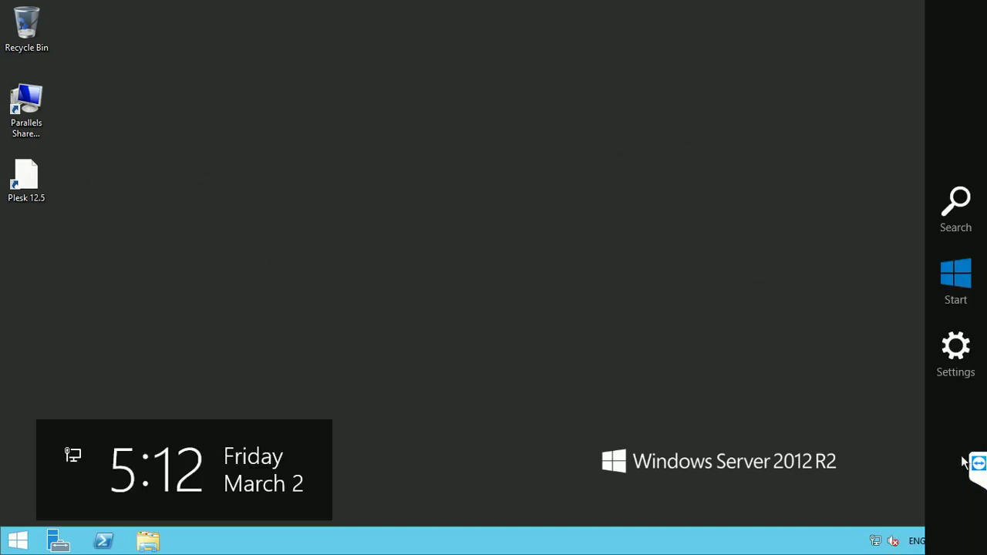
click(957, 372)
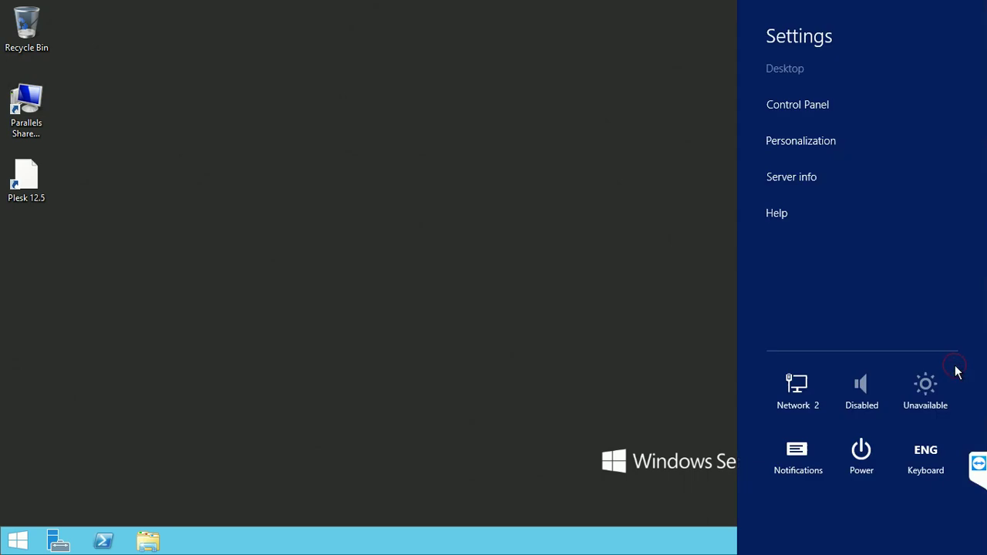
click(782, 179)
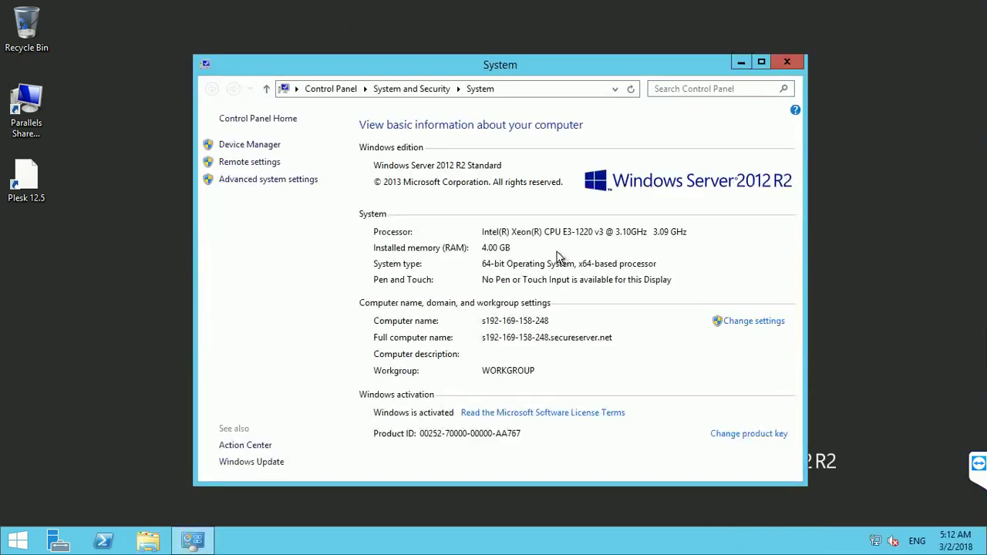
click(760, 62)
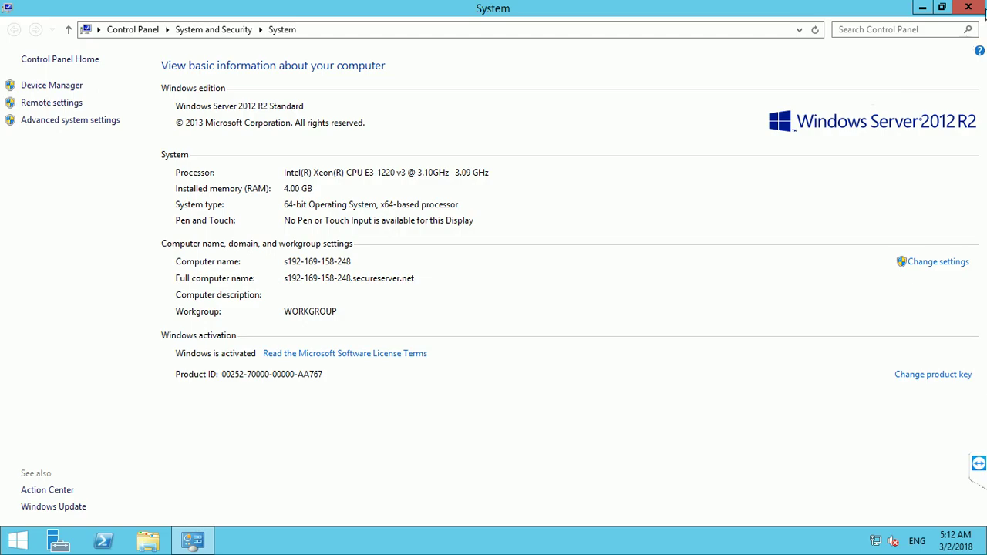
click(970, 8)
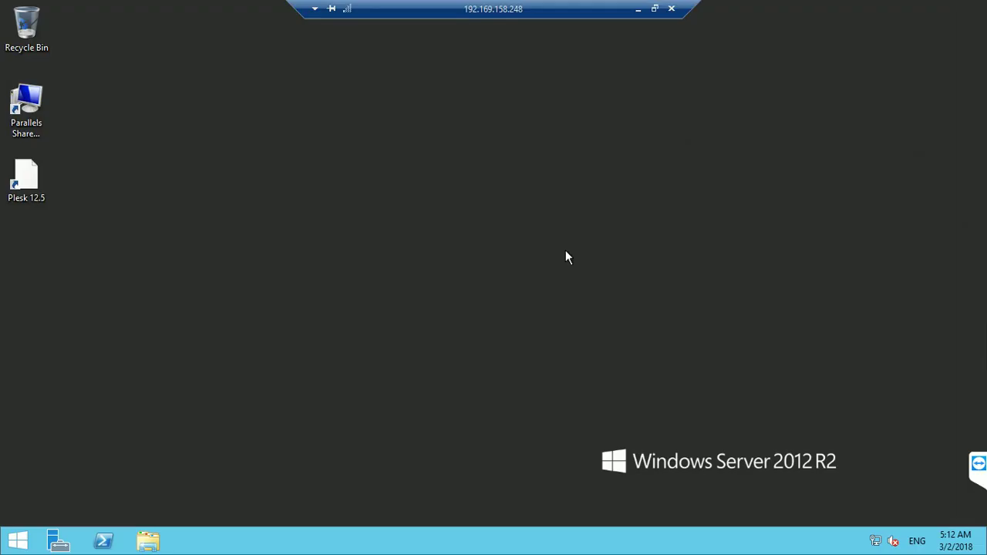